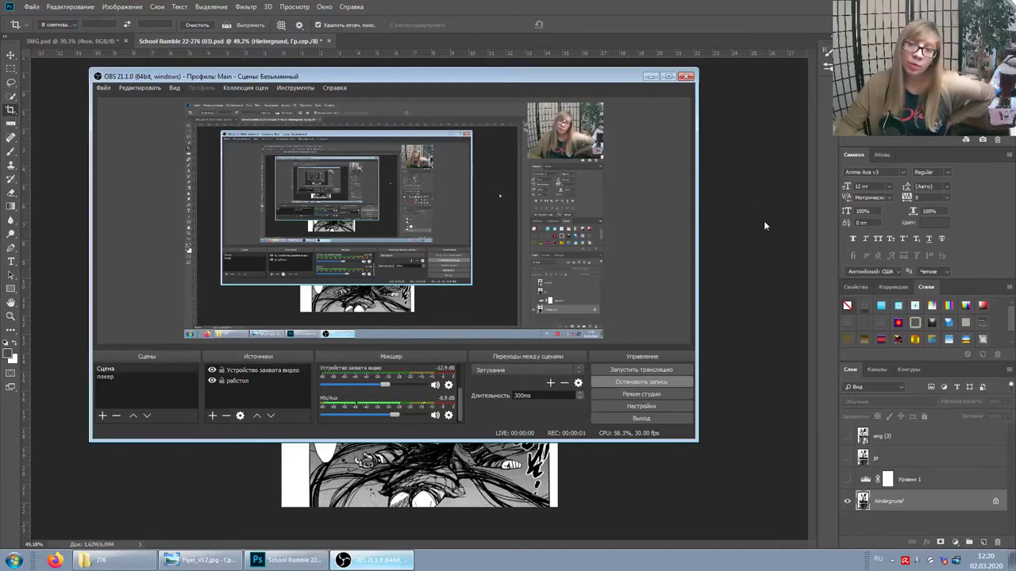
# - Bring the Photoshop window with the School Rumble manga page in front of OBS
pyautogui.click(723, 25)
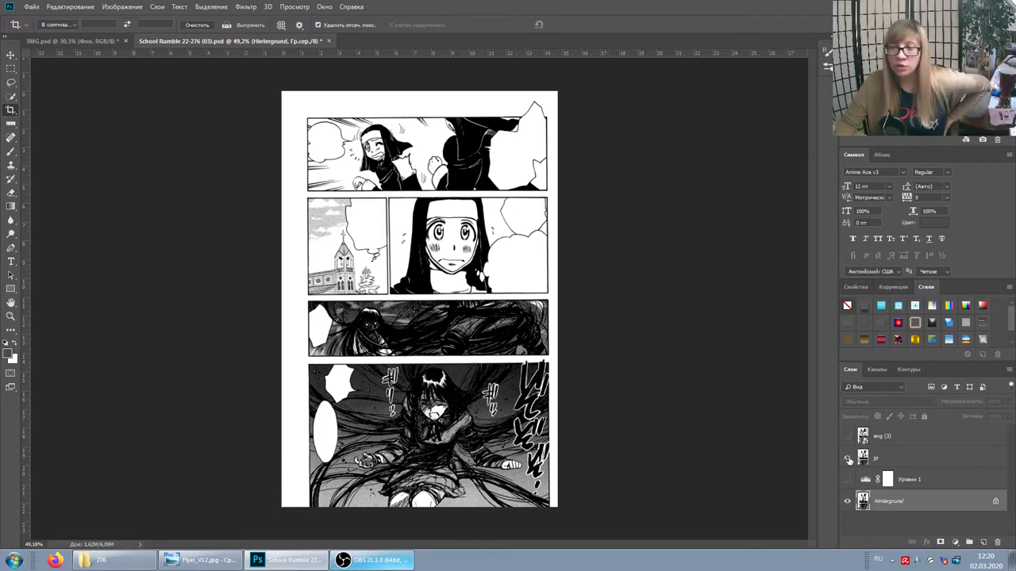
pyautogui.click(847, 458)
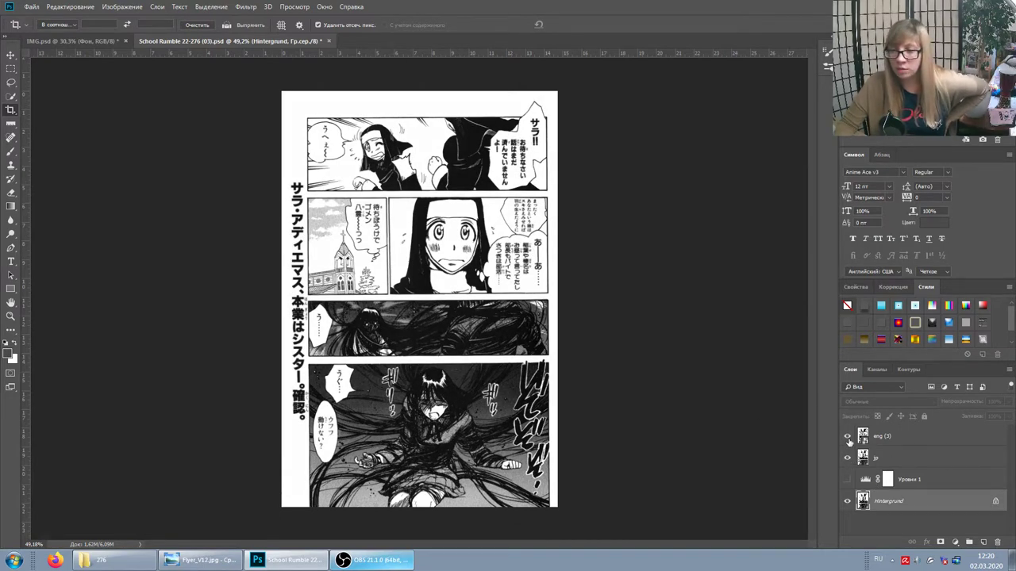
pyautogui.click(847, 437)
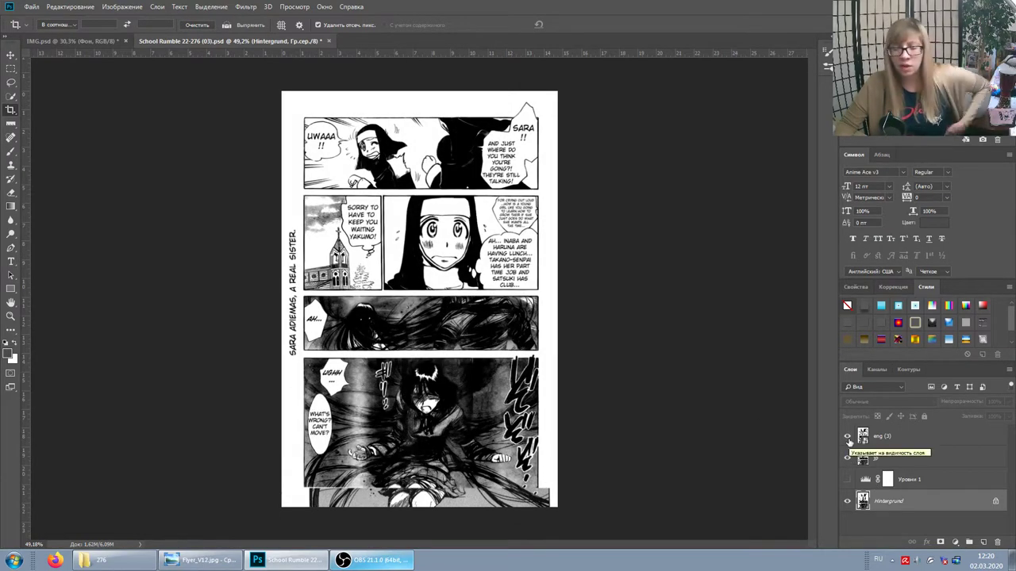
pyautogui.click(847, 437)
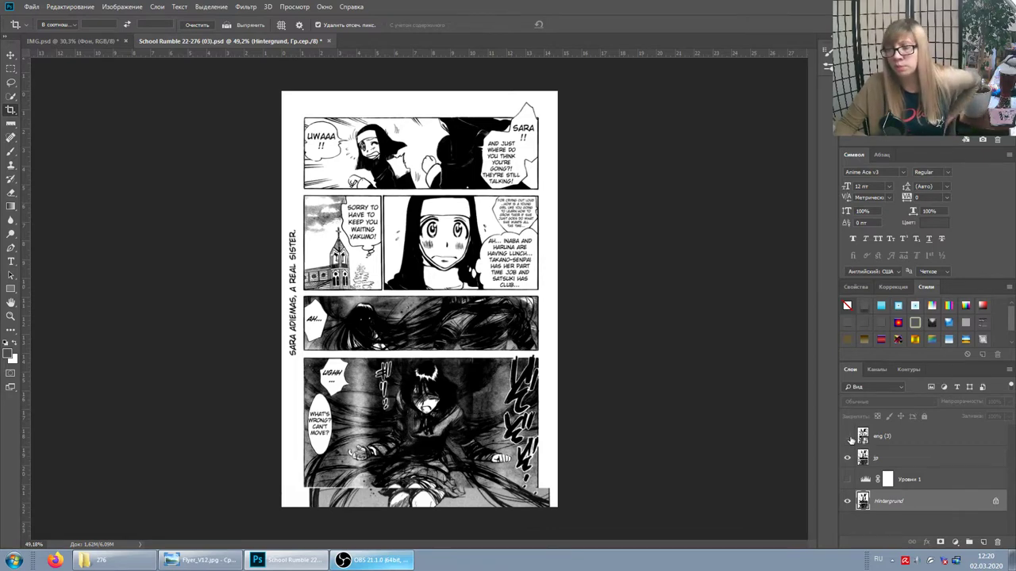
pyautogui.click(847, 459)
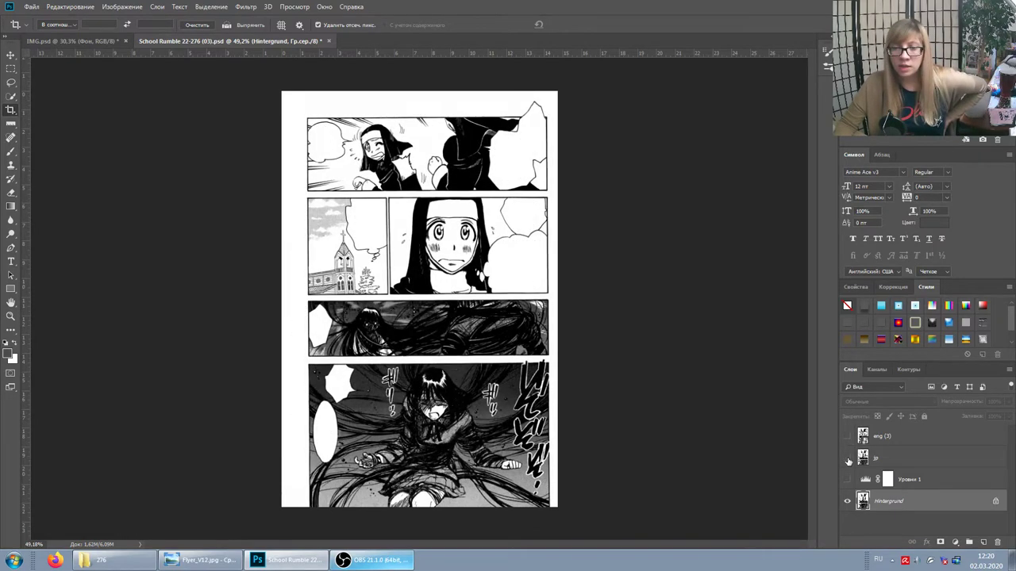
pyautogui.click(846, 459)
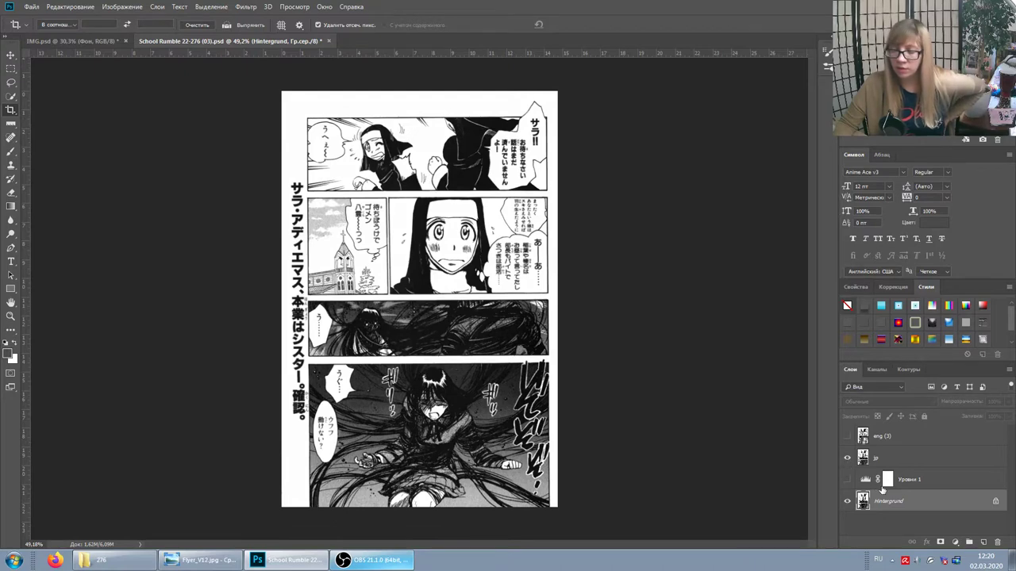
pyautogui.click(846, 460)
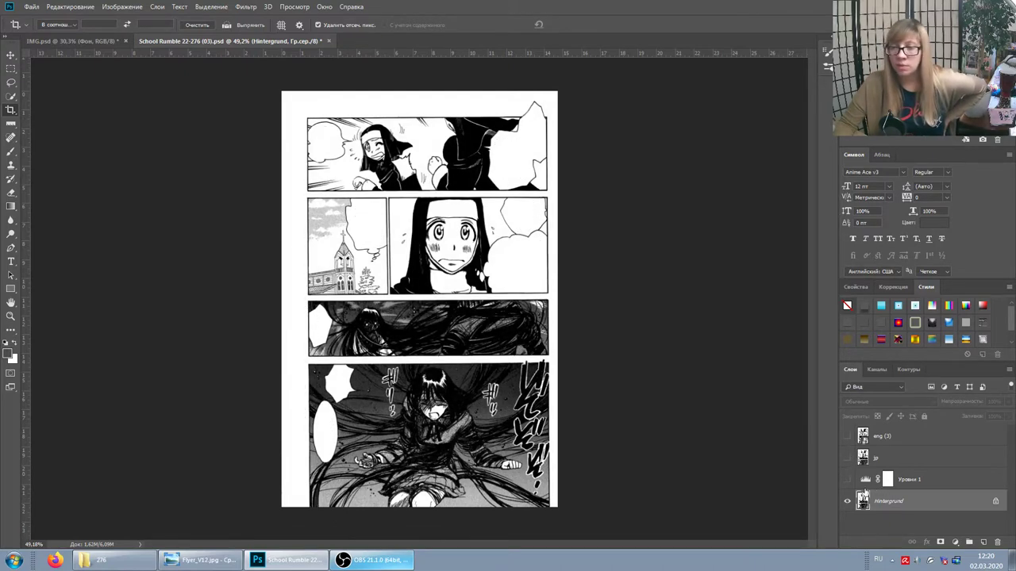
pyautogui.click(847, 480)
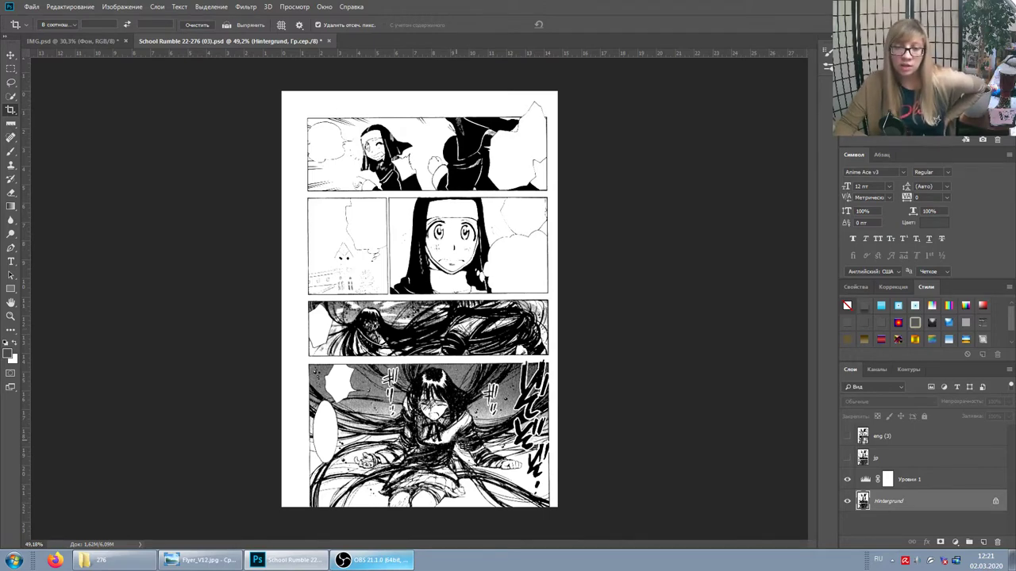
pyautogui.click(846, 480)
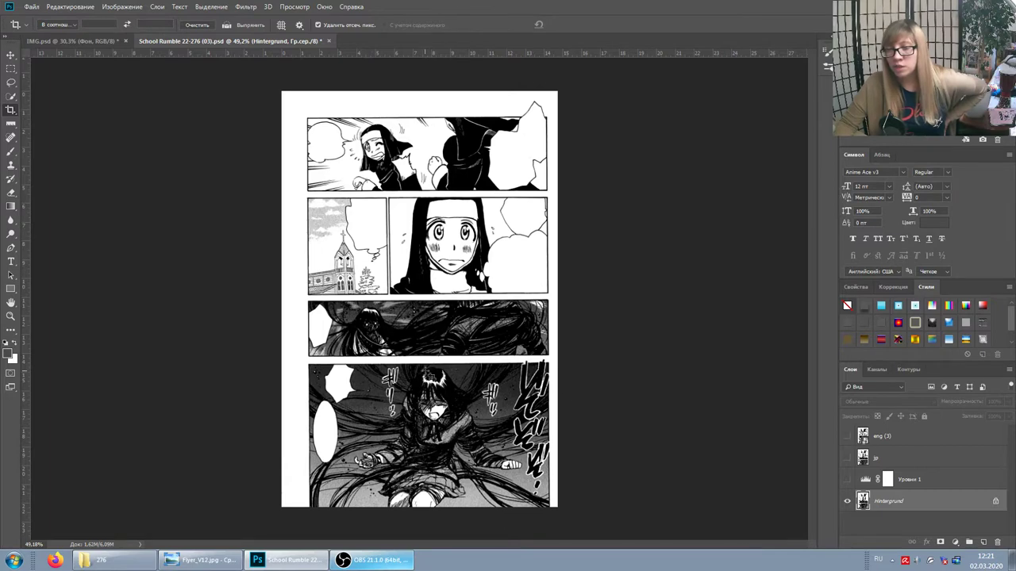
pyautogui.click(847, 458)
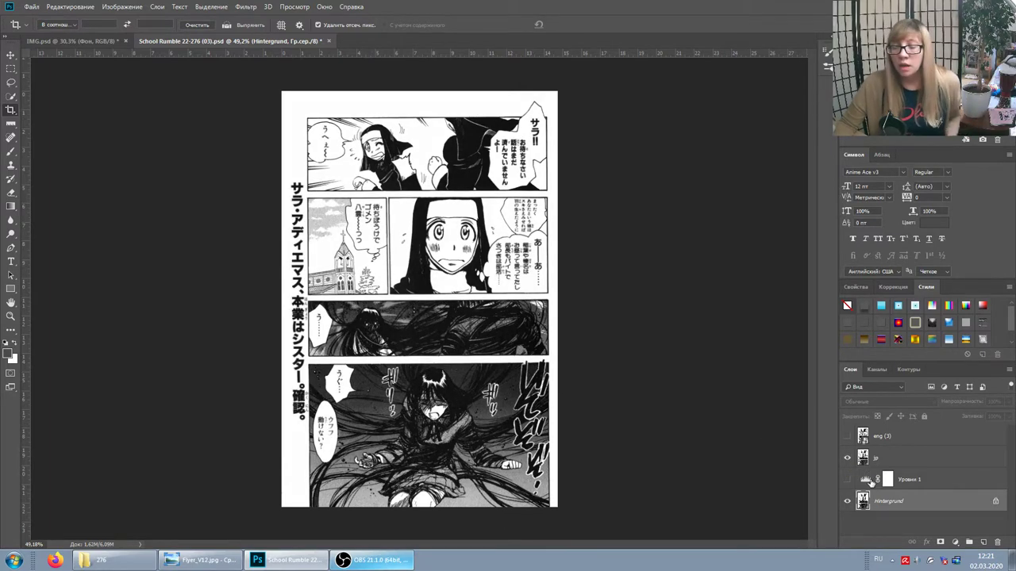
pyautogui.click(847, 458)
pyautogui.click(846, 479)
pyautogui.click(846, 459)
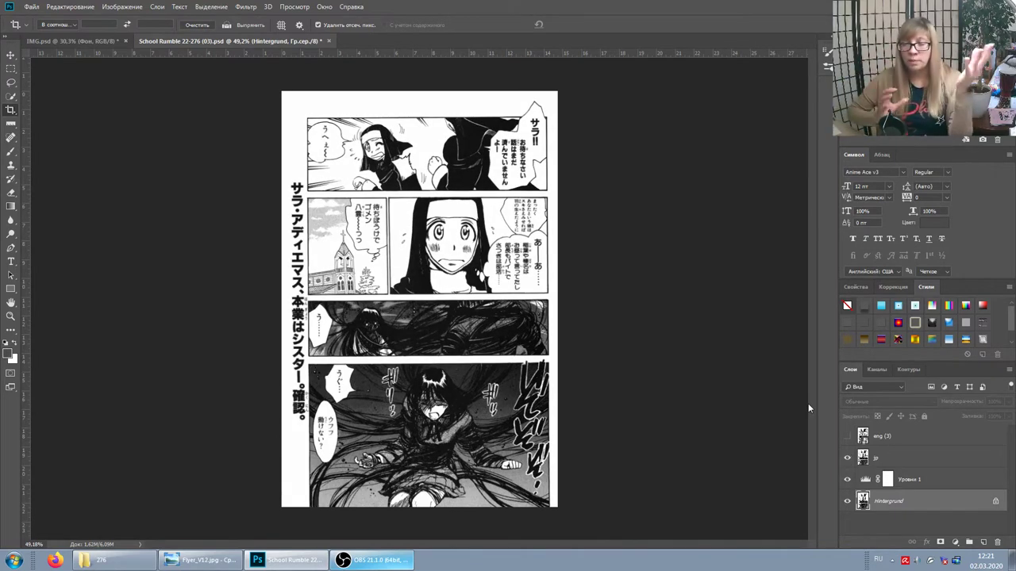
pyautogui.click(847, 479)
pyautogui.click(847, 459)
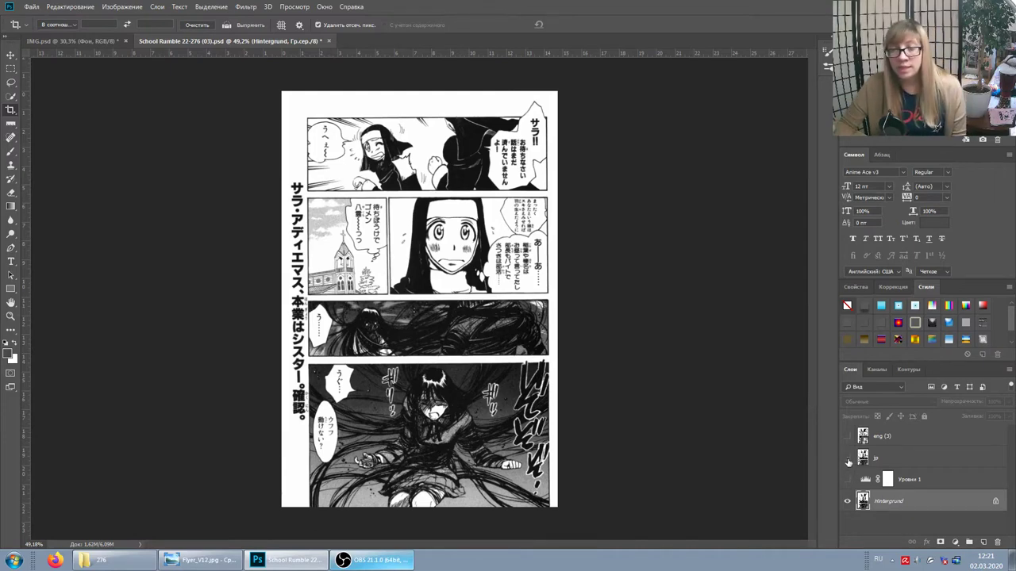
# - Trial-crop the page to a wide strip over the bottom panel, then undo the crop
pyautogui.click(12, 113)
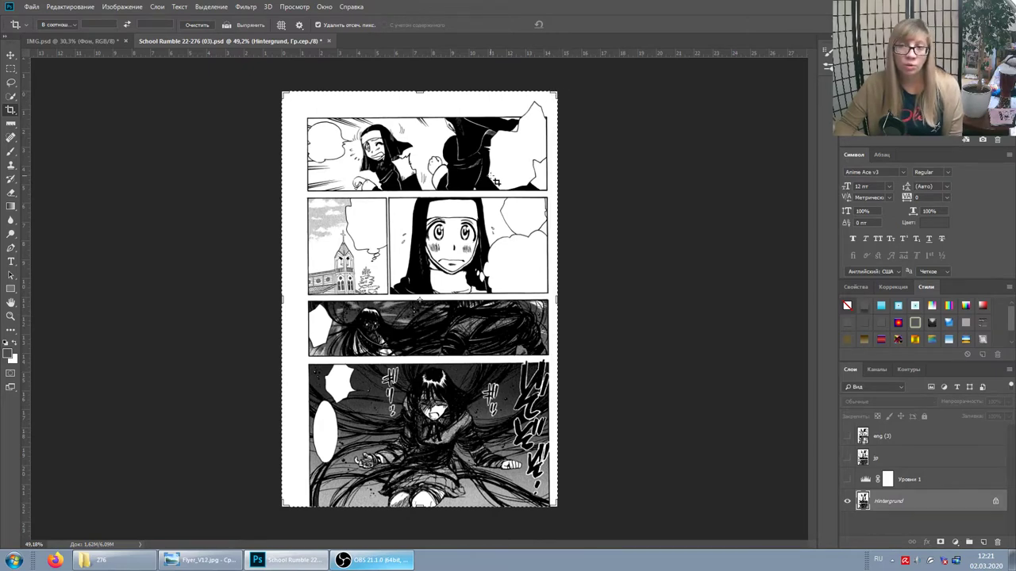
pyautogui.moveTo(343, 196); pyautogui.dragTo(481, 341)
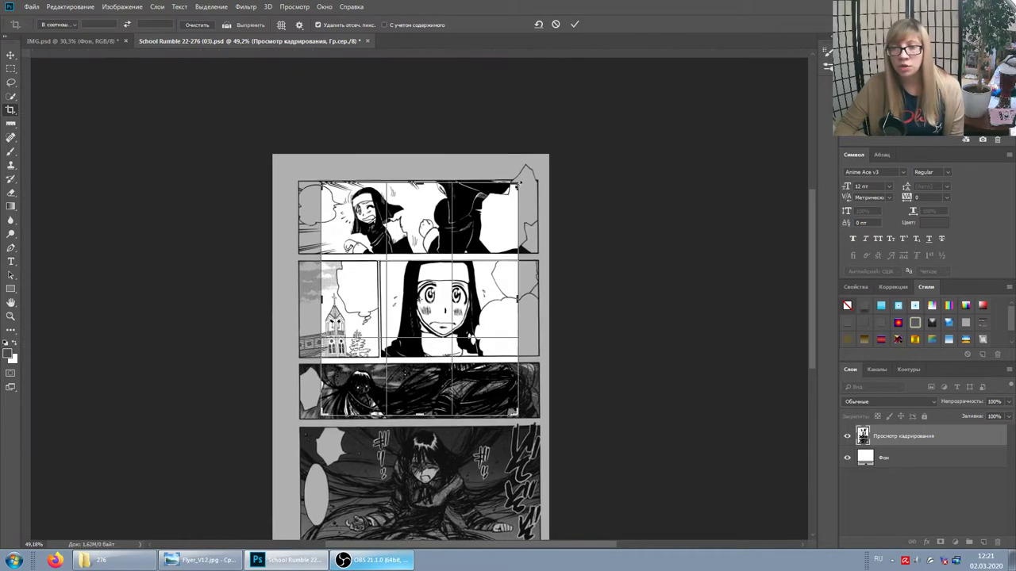
pyautogui.moveTo(493, 208)
pyautogui.mouseDown()
pyautogui.moveTo(500, 231)
pyautogui.moveTo(438, 249)
pyautogui.mouseUp()
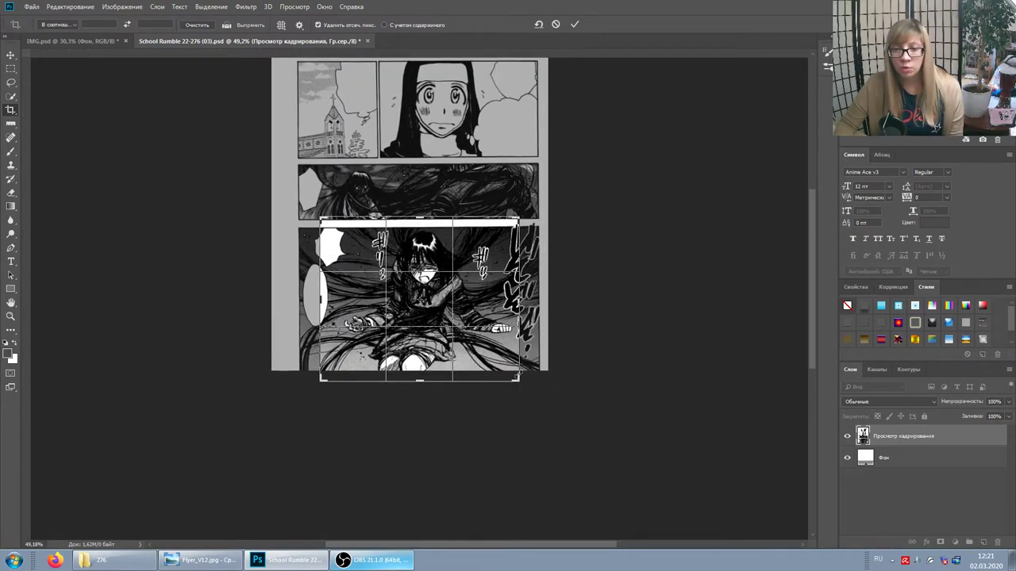
pyautogui.moveTo(513, 344); pyautogui.dragTo(513, 348)
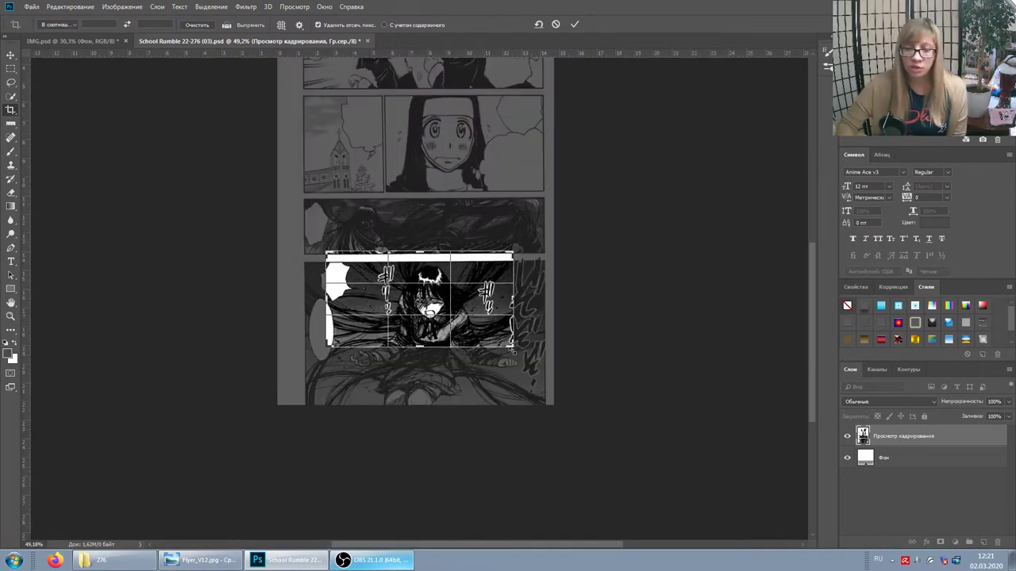
pyautogui.press('Return')
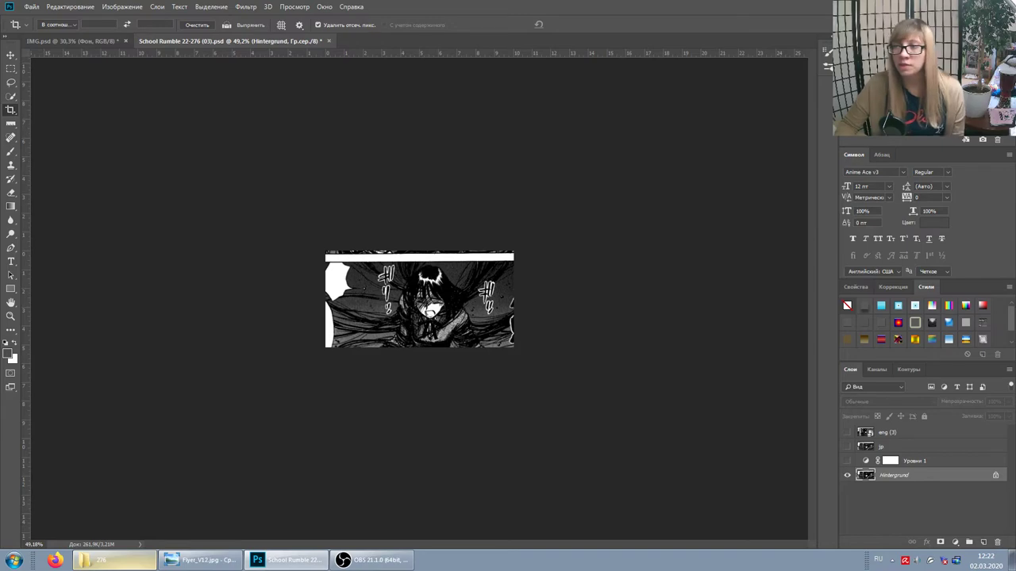
pyautogui.hotkey('ctrl', 'z')
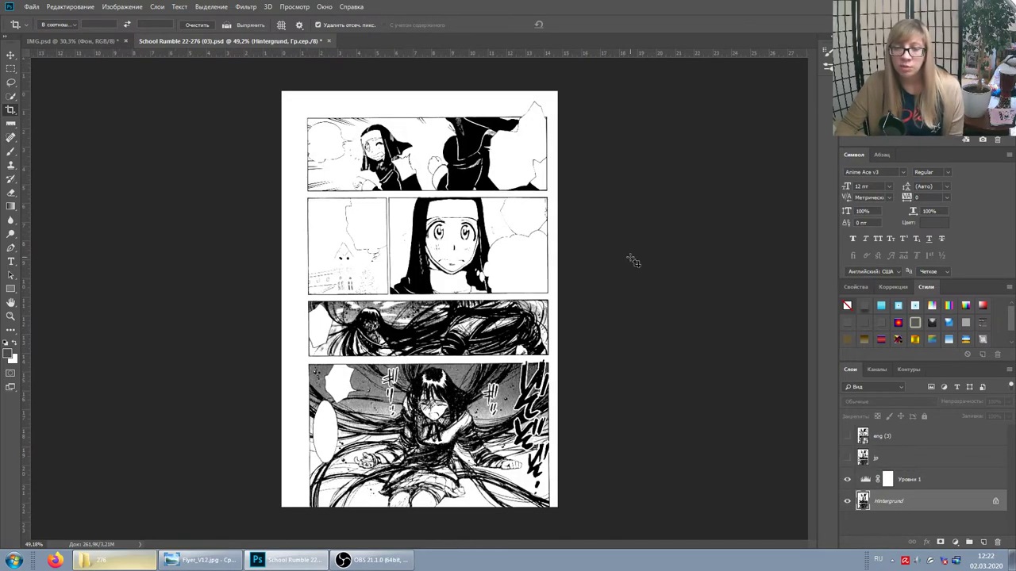
# - Hide the Уровни 1 levels layer and show a crop box spanning the whole page
pyautogui.click(847, 479)
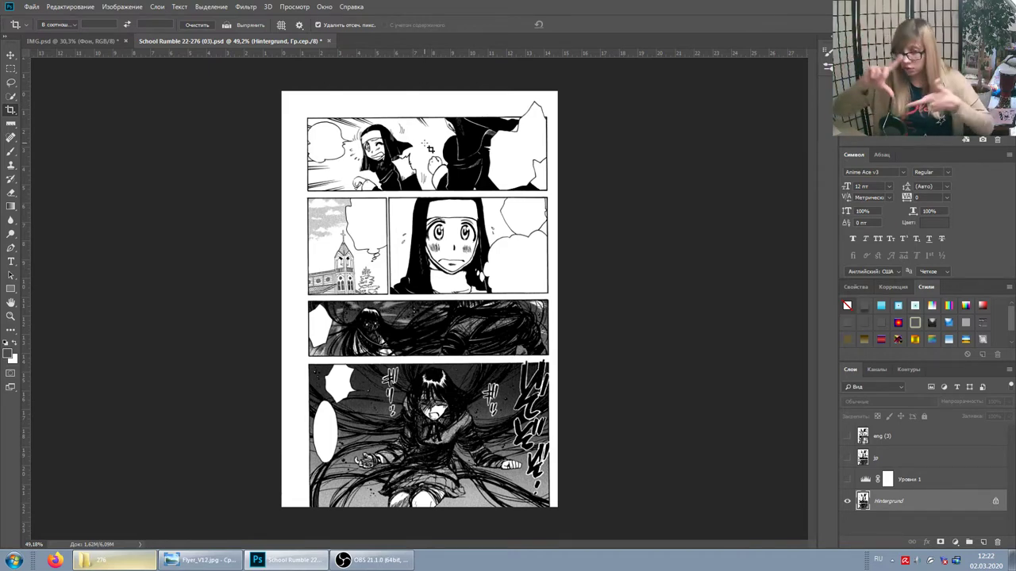
pyautogui.click(430, 149)
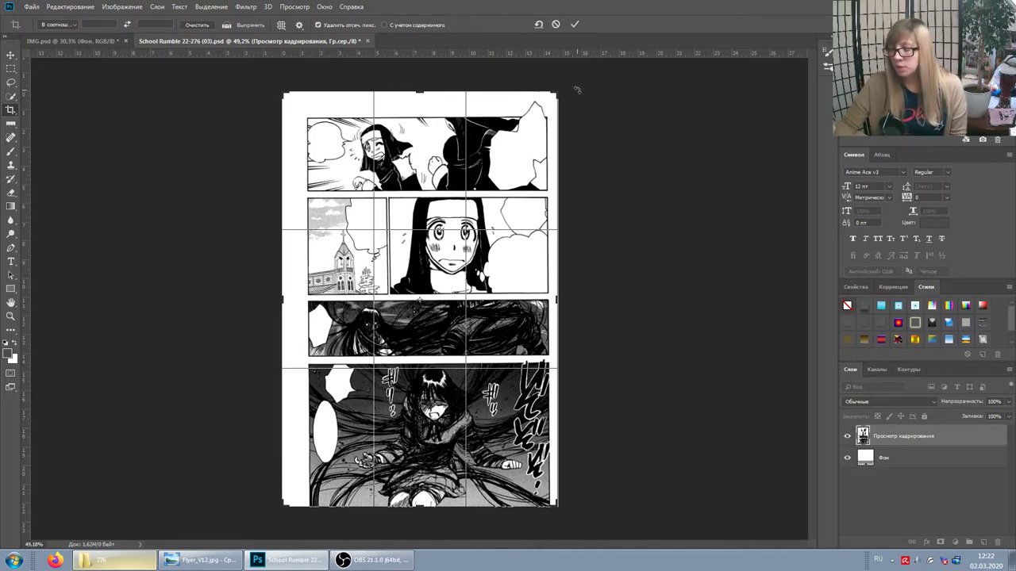
pyautogui.moveTo(577, 90); pyautogui.dragTo(577, 90)
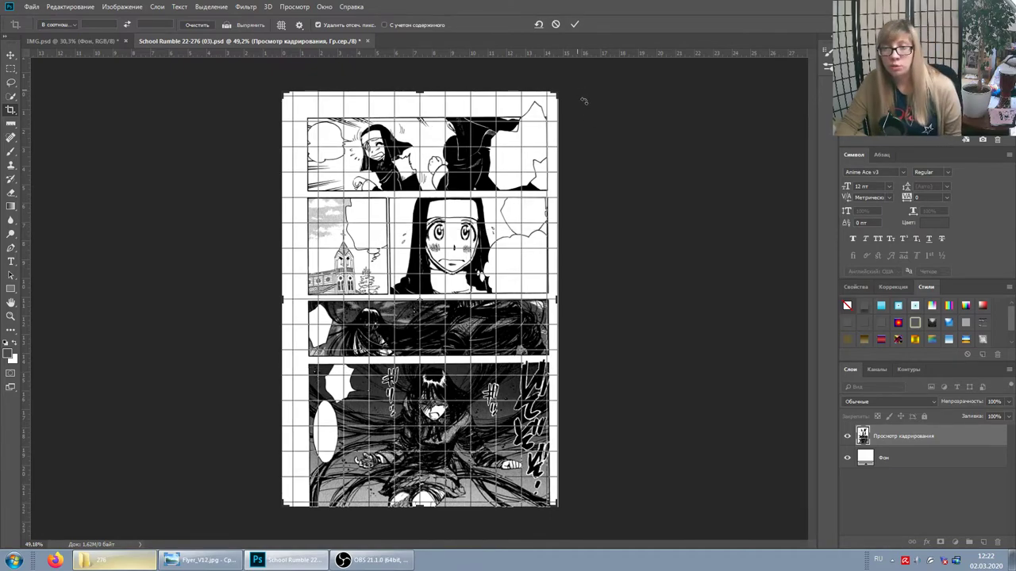
# - Rotate the crop box until the manga panels are level, then commit the crop
pyautogui.moveTo(583, 98); pyautogui.dragTo(611, 93)
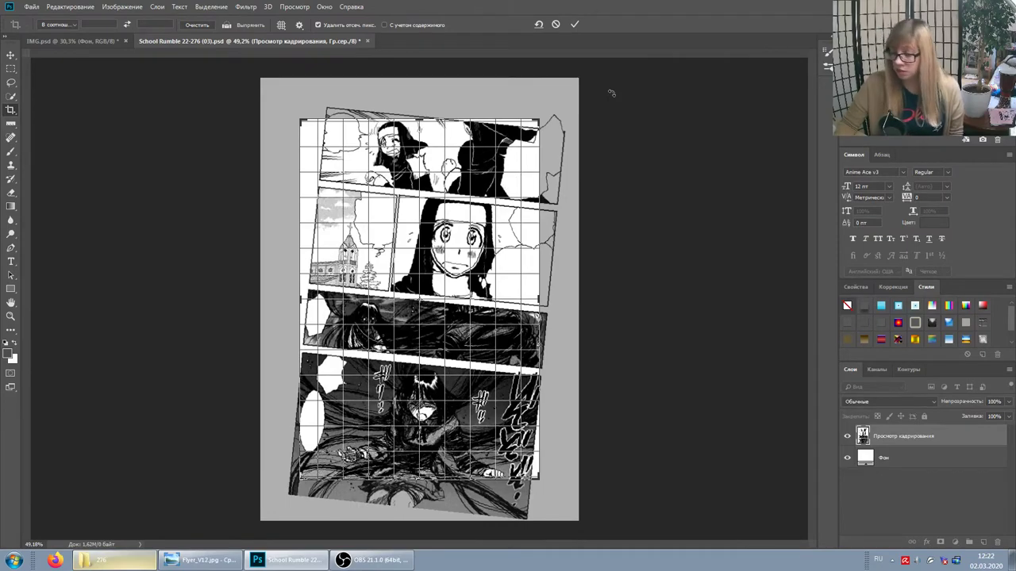
pyautogui.moveTo(611, 93)
pyautogui.mouseDown()
pyautogui.moveTo(781, 50)
pyautogui.moveTo(554, 120)
pyautogui.mouseUp()
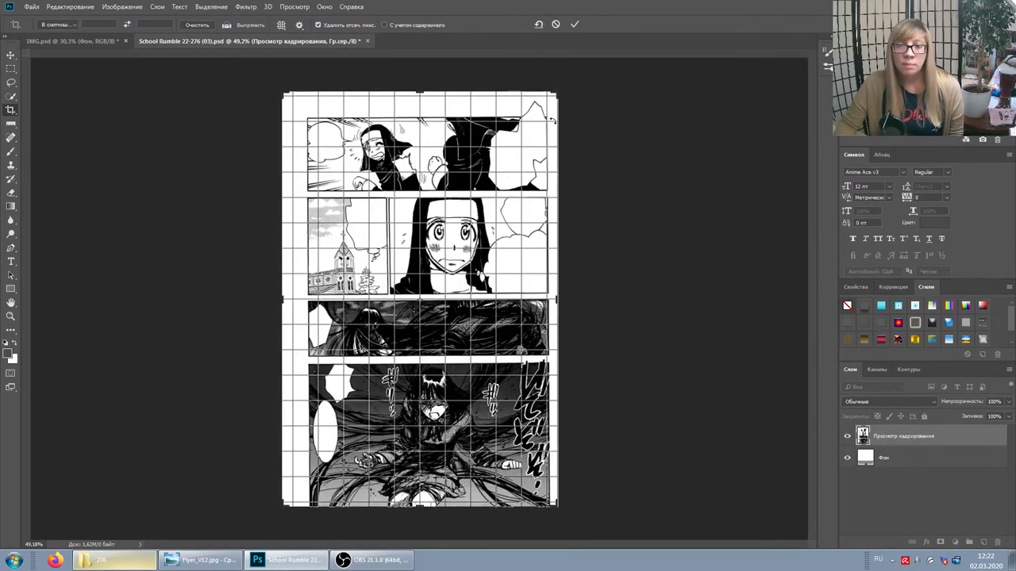
pyautogui.moveTo(555, 121); pyautogui.dragTo(556, 124)
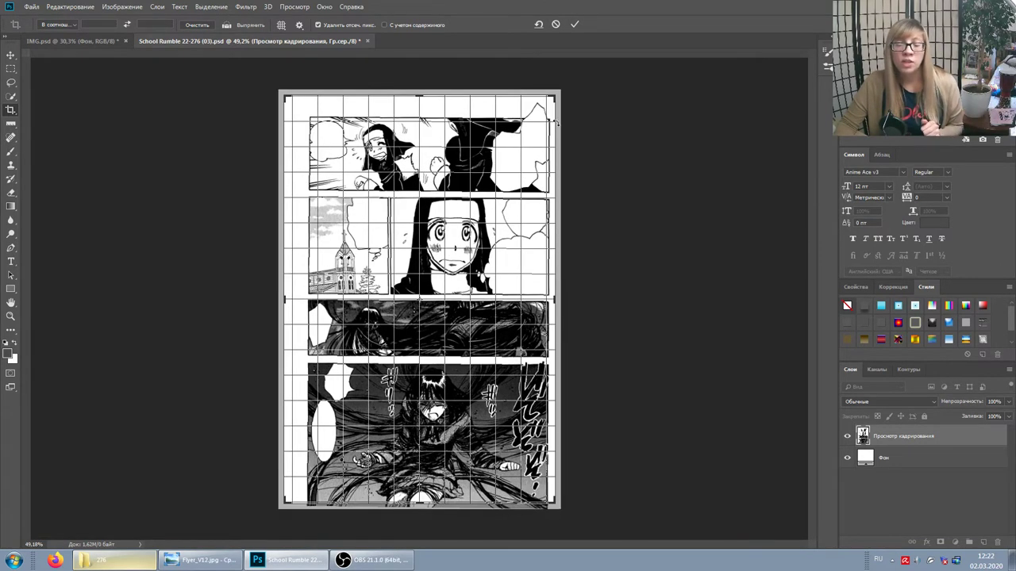
pyautogui.moveTo(556, 124); pyautogui.dragTo(555, 123)
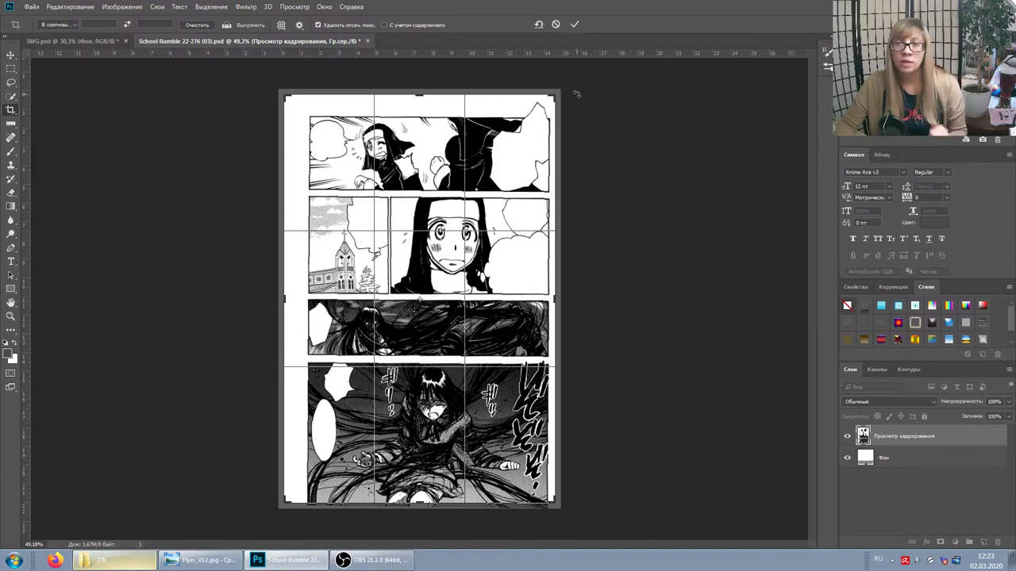
pyautogui.moveTo(576, 93); pyautogui.dragTo(576, 95)
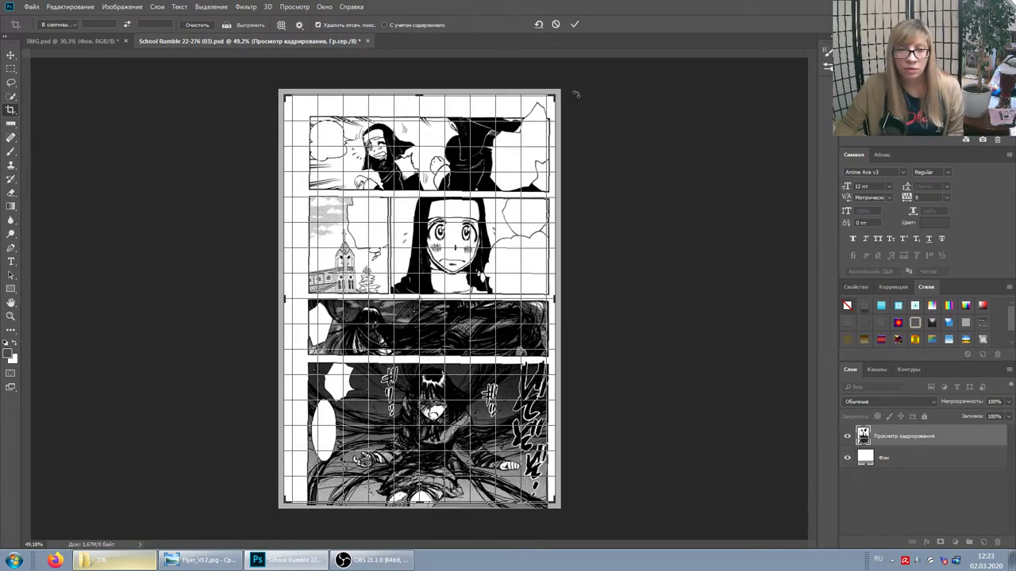
pyautogui.moveTo(576, 94); pyautogui.dragTo(576, 93)
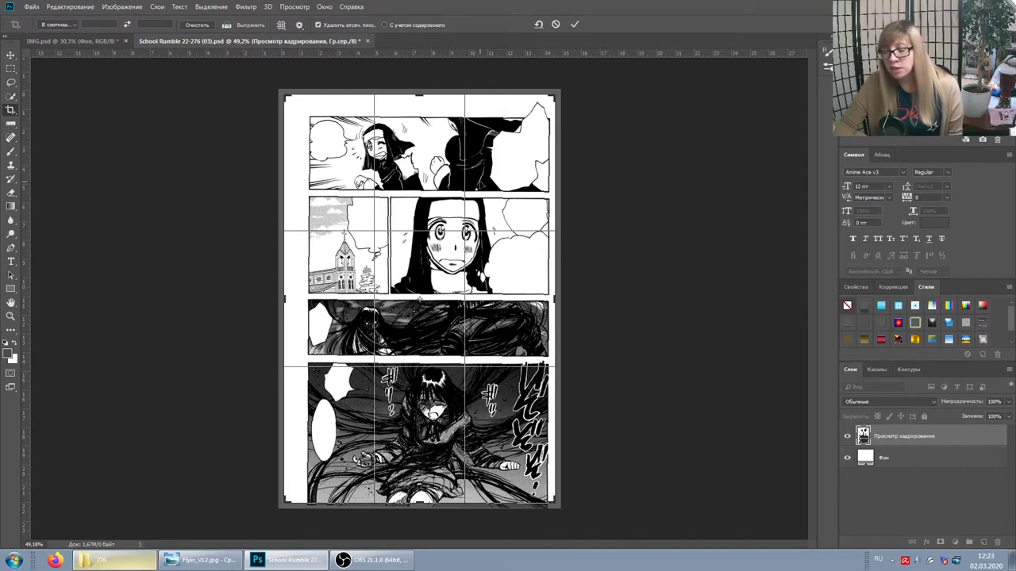
pyautogui.press('Return')
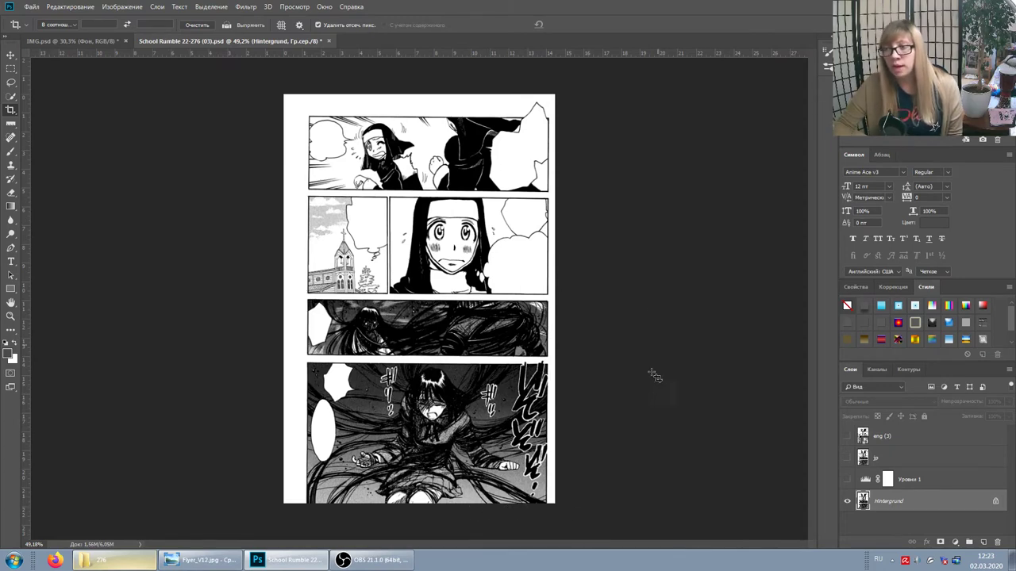
# - Extend a new crop slightly below the page bottom, commit it, and show Уровни 1
pyautogui.click(424, 209)
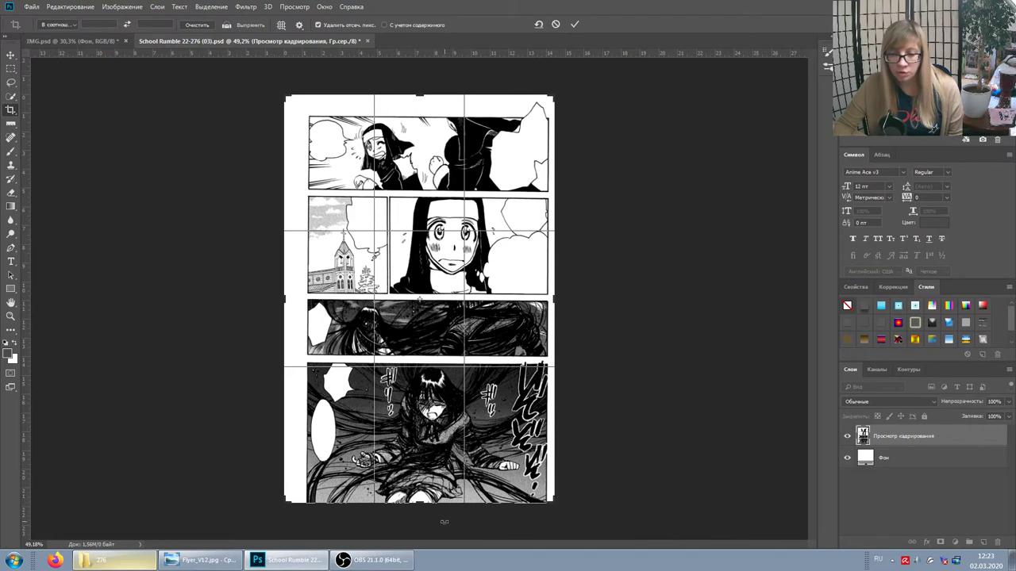
pyautogui.moveTo(414, 505); pyautogui.dragTo(419, 510)
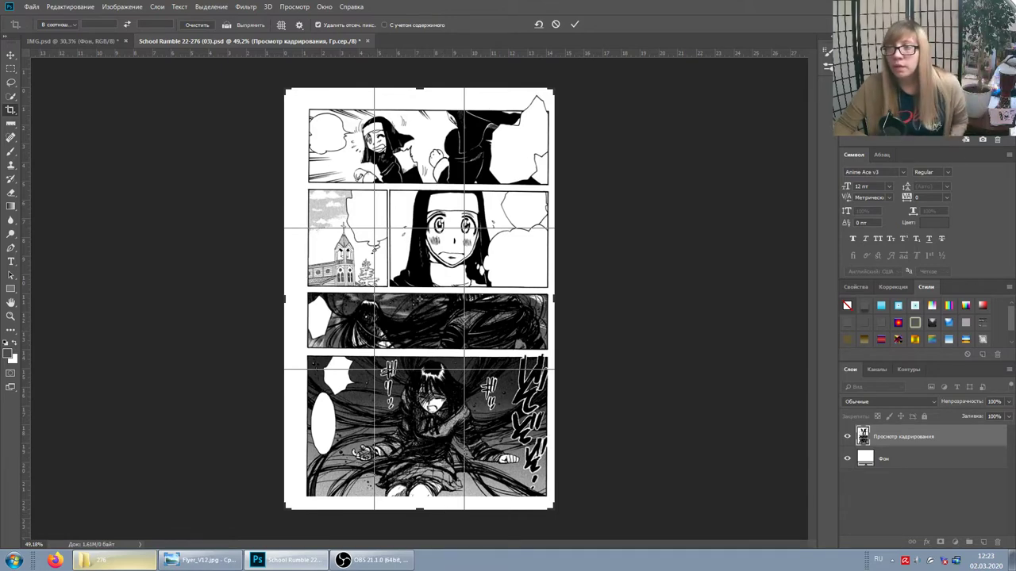
pyautogui.press('Return')
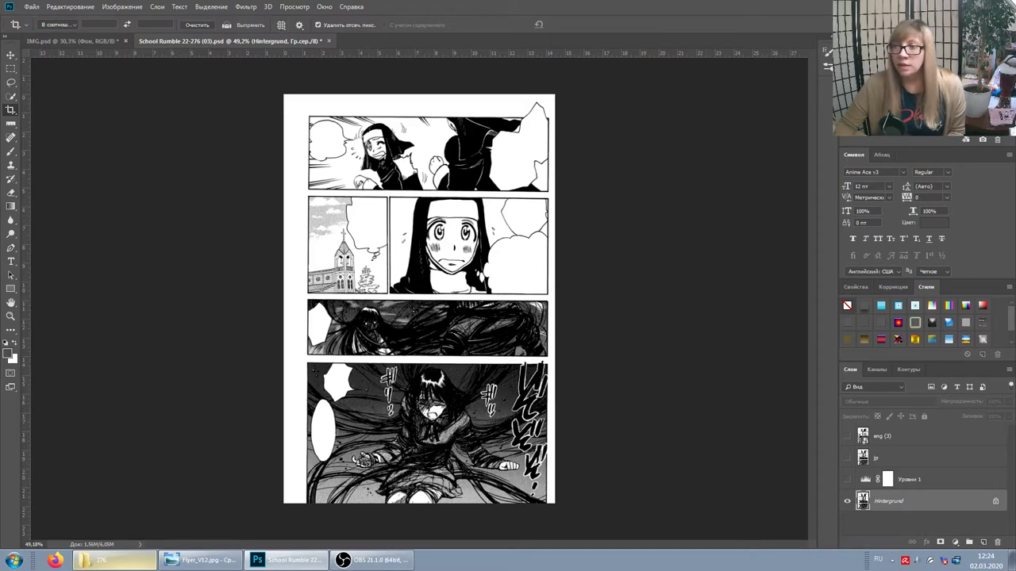
pyautogui.click(847, 479)
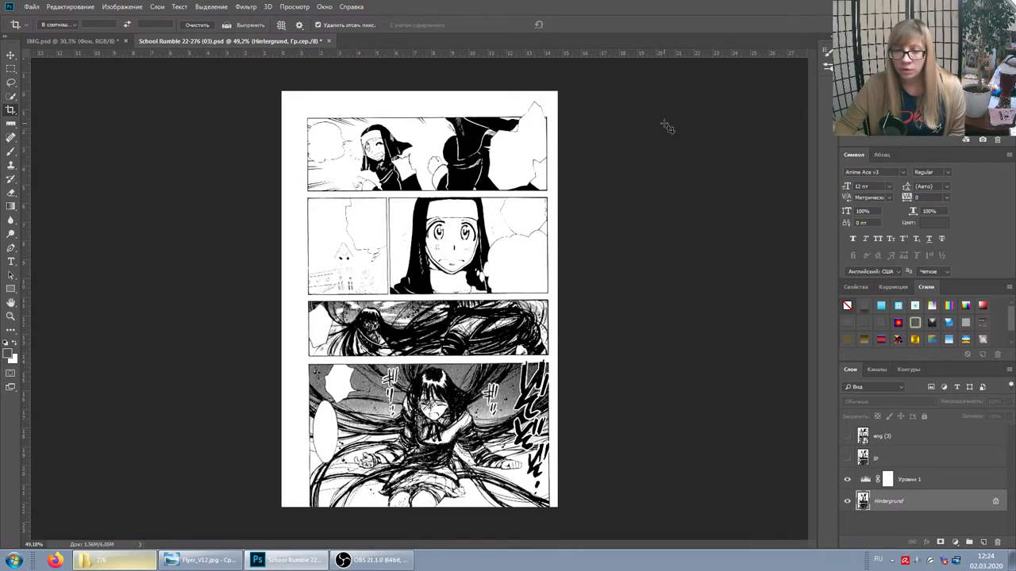
# - Hide Уровни 1 and start a new crop, tilting the page to straighten its panels
pyautogui.click(846, 479)
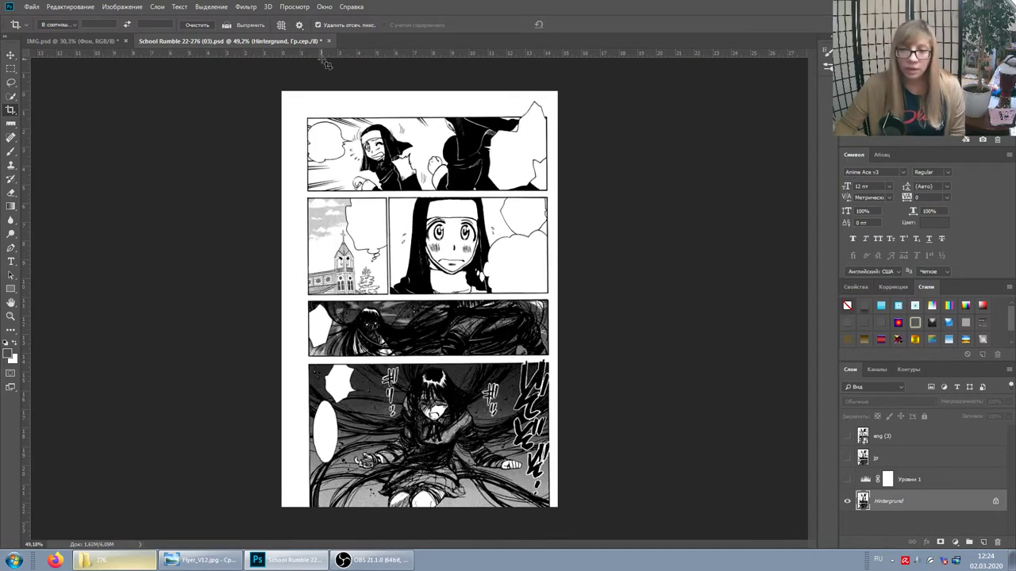
pyautogui.click(373, 147)
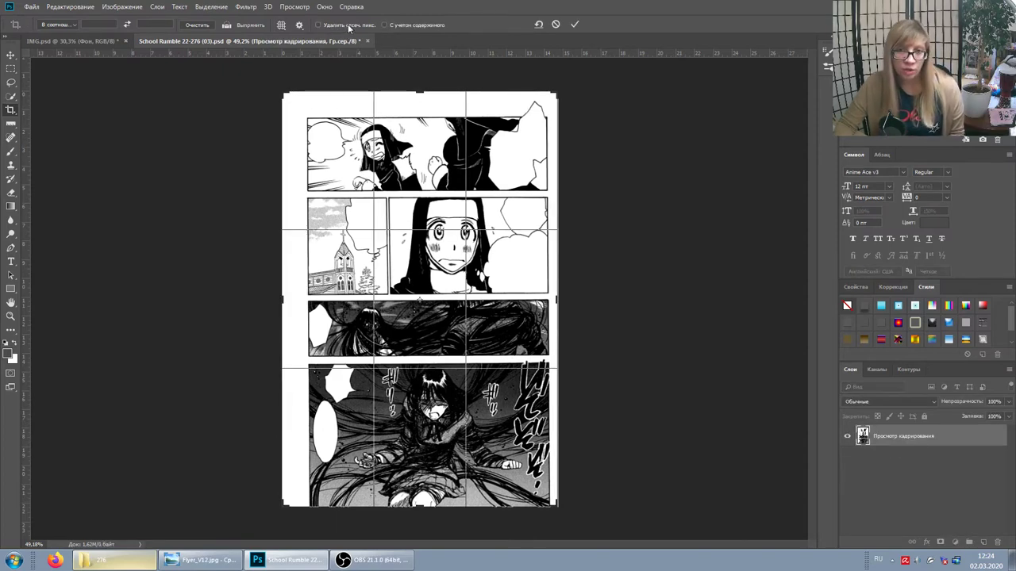
pyautogui.moveTo(563, 87); pyautogui.dragTo(564, 84)
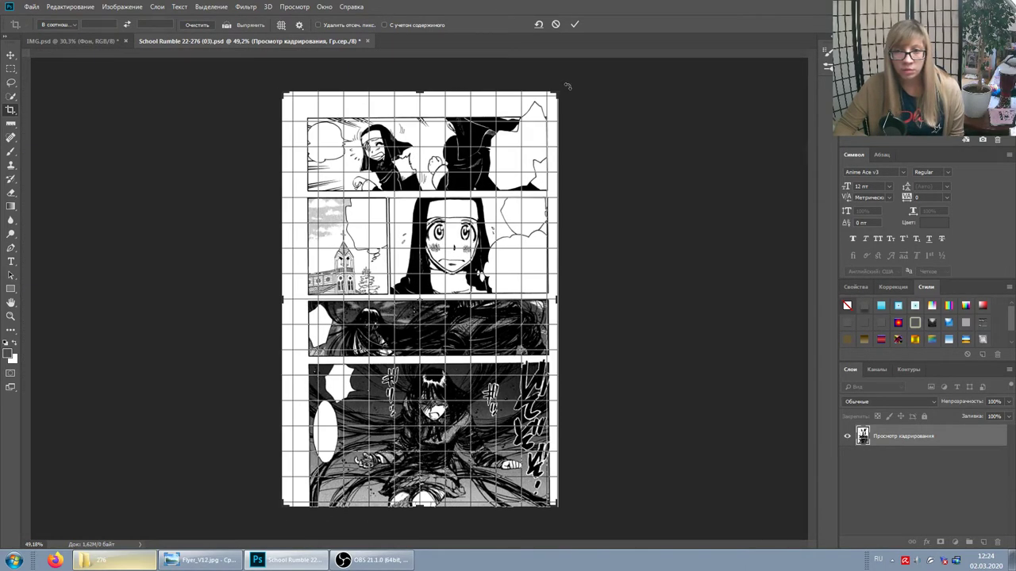
pyautogui.moveTo(567, 86); pyautogui.dragTo(567, 86)
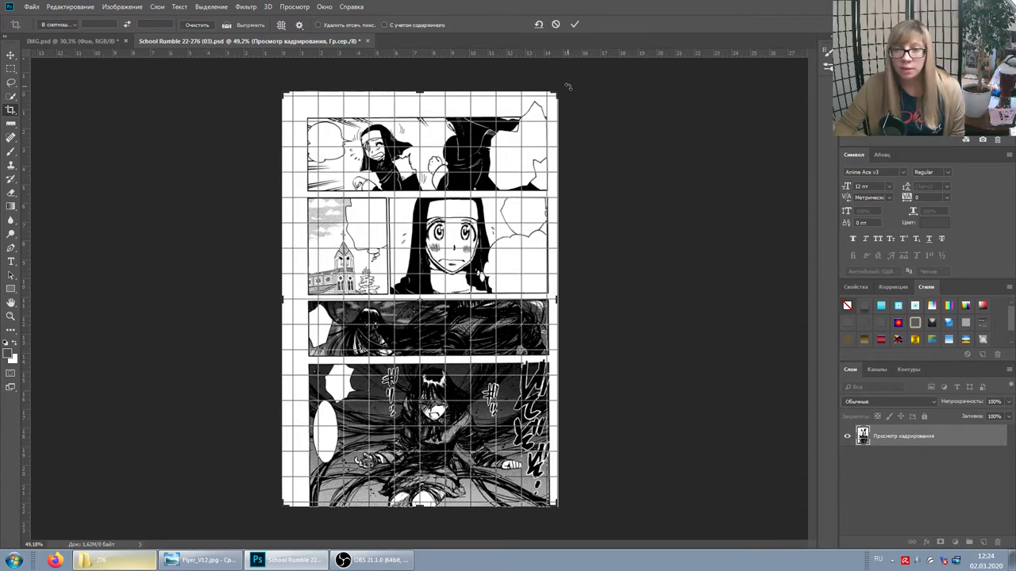
pyautogui.moveTo(571, 85)
pyautogui.mouseDown()
pyautogui.moveTo(603, 74)
pyautogui.moveTo(592, 68)
pyautogui.mouseUp()
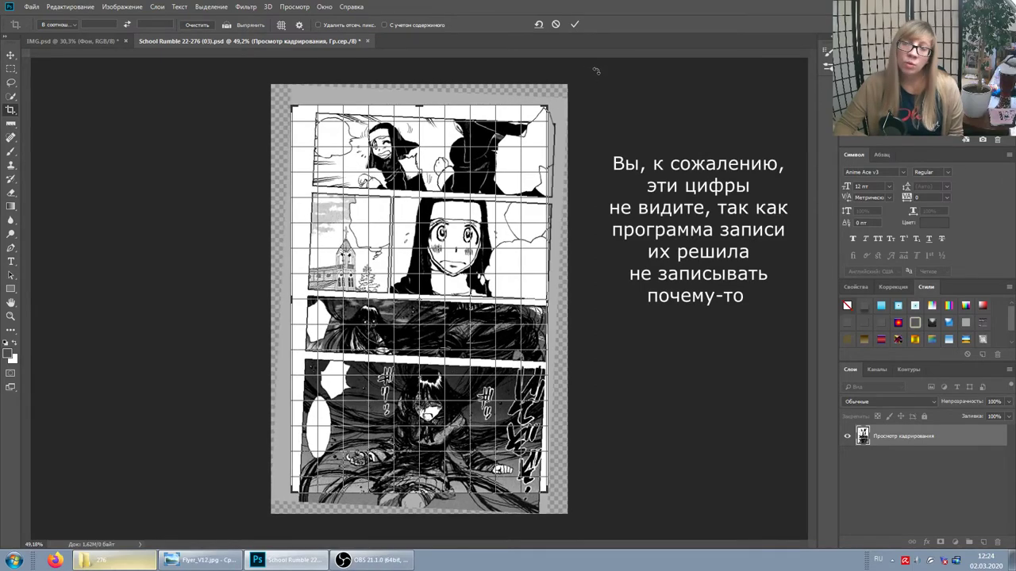
pyautogui.moveTo(593, 68)
pyautogui.mouseDown()
pyautogui.moveTo(613, 104)
pyautogui.moveTo(618, 74)
pyautogui.moveTo(648, 106)
pyautogui.moveTo(643, 81)
pyautogui.moveTo(617, 53)
pyautogui.moveTo(536, 37)
pyautogui.moveTo(591, 53)
pyautogui.mouseUp()
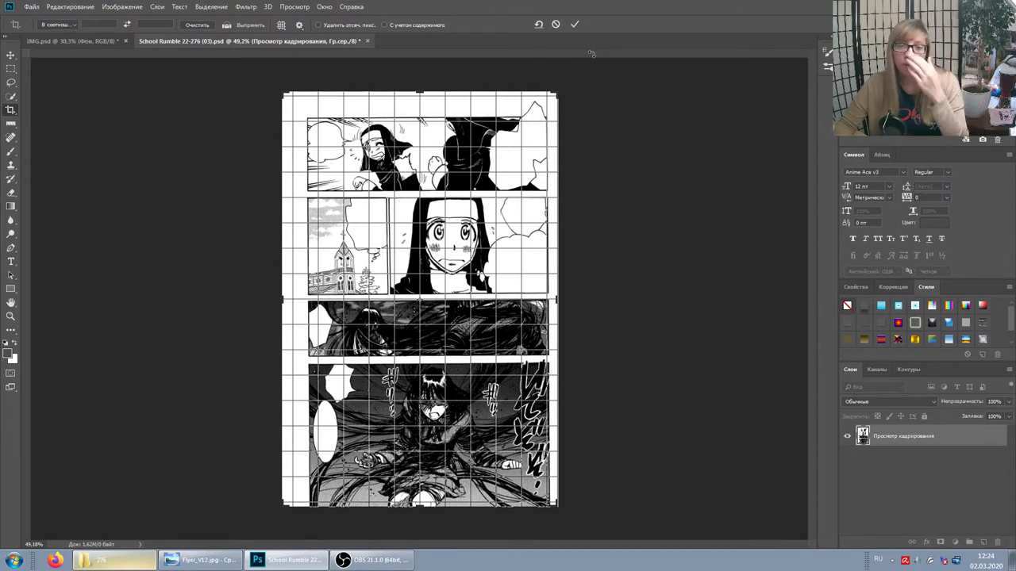
pyautogui.moveTo(592, 54); pyautogui.dragTo(602, 40)
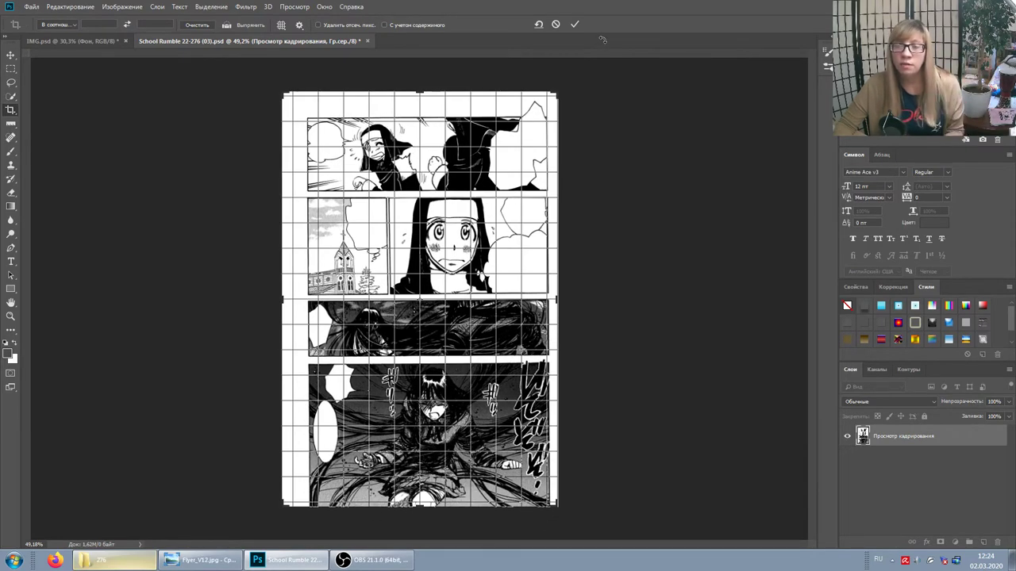
pyautogui.moveTo(602, 40); pyautogui.dragTo(600, 38)
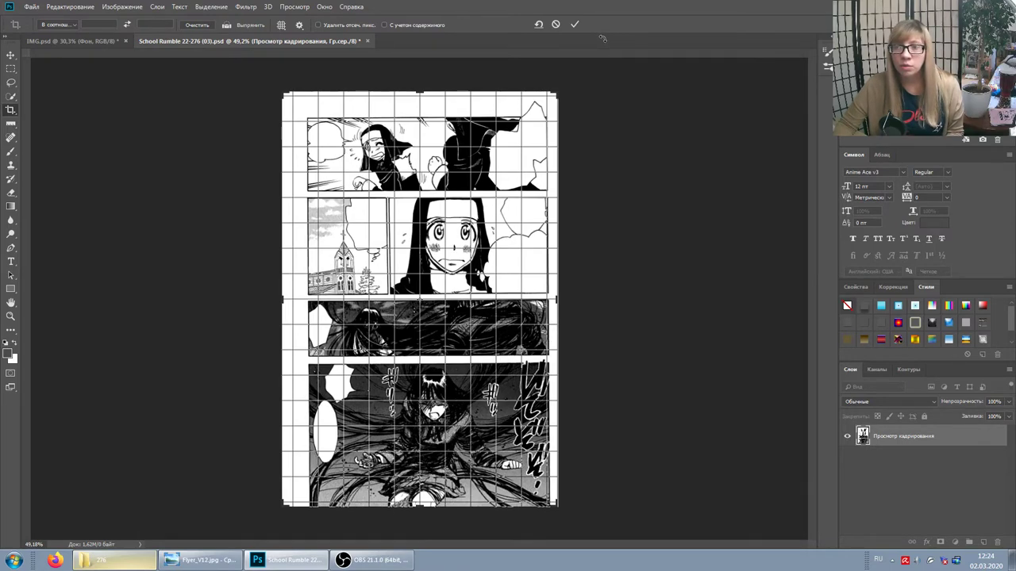
pyautogui.moveTo(603, 39); pyautogui.dragTo(605, 39)
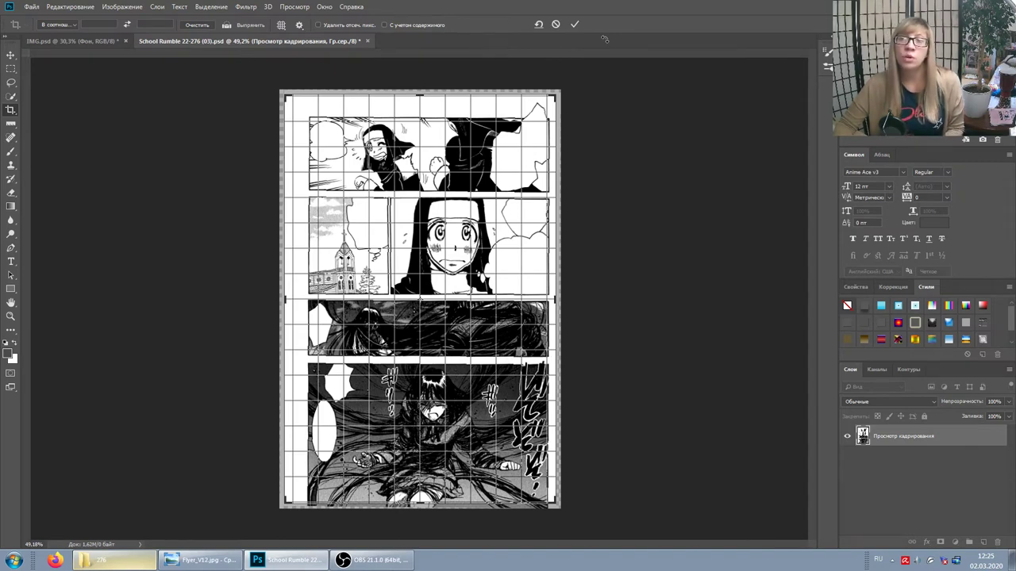
# - Keep rotating the crop until the panels are level and commit the straightening crop
pyautogui.moveTo(605, 39); pyautogui.dragTo(684, 28)
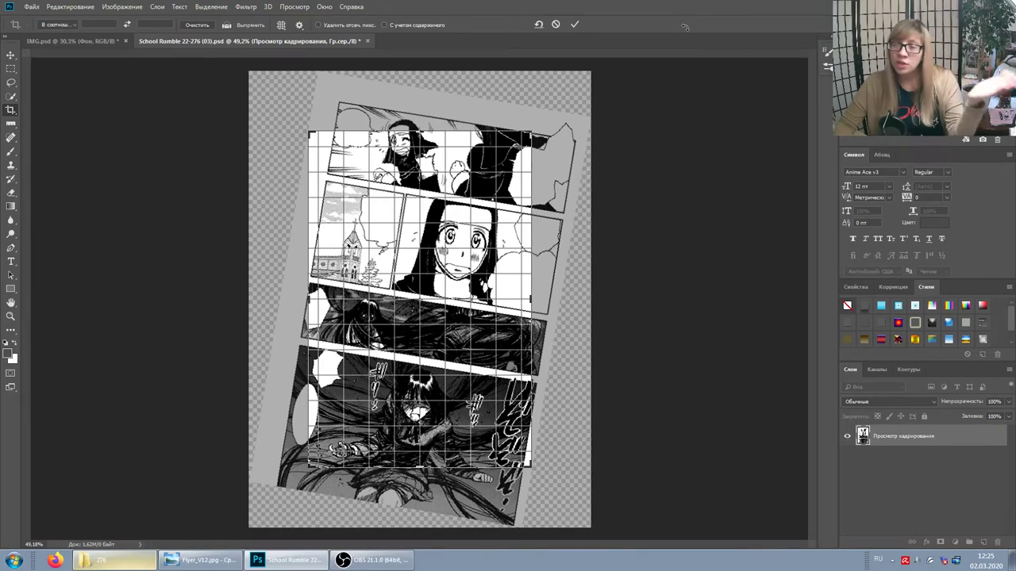
pyautogui.moveTo(684, 28)
pyautogui.mouseDown()
pyautogui.moveTo(553, 104)
pyautogui.moveTo(564, 98)
pyautogui.mouseUp()
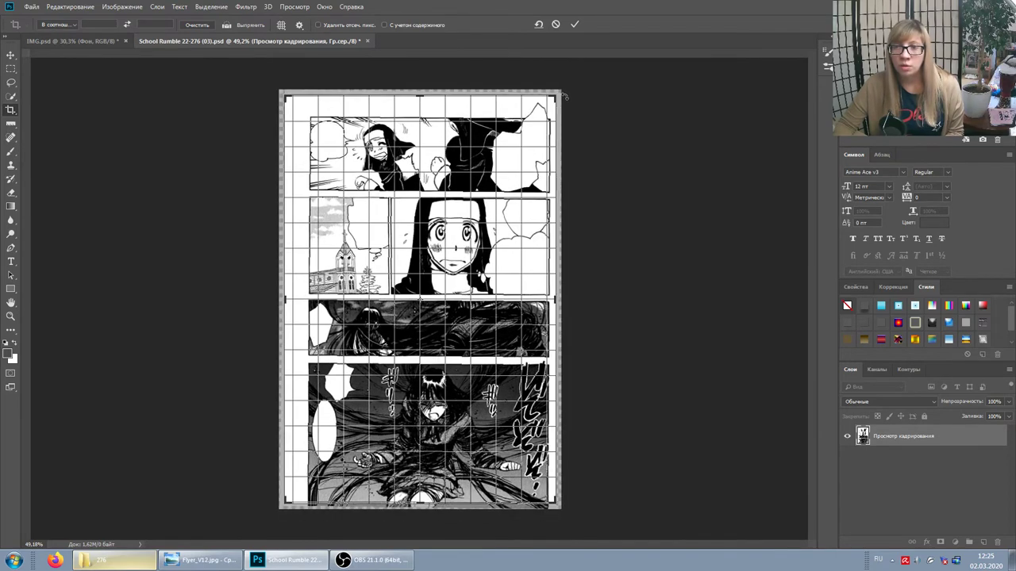
pyautogui.moveTo(563, 95)
pyautogui.mouseDown()
pyautogui.moveTo(724, 17)
pyautogui.moveTo(690, 3)
pyautogui.moveTo(634, 4)
pyautogui.mouseUp()
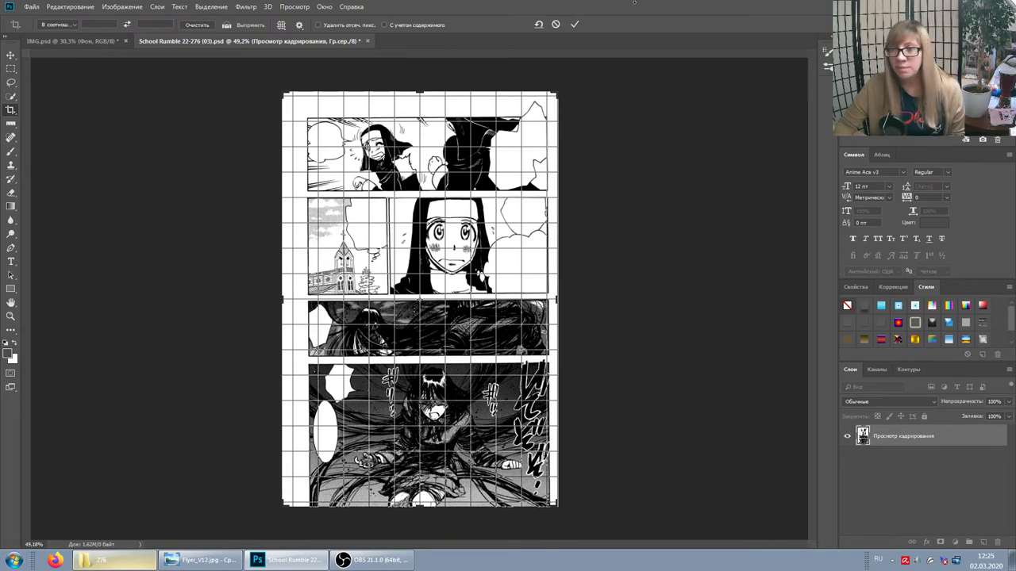
pyautogui.moveTo(633, 3); pyautogui.dragTo(605, 39)
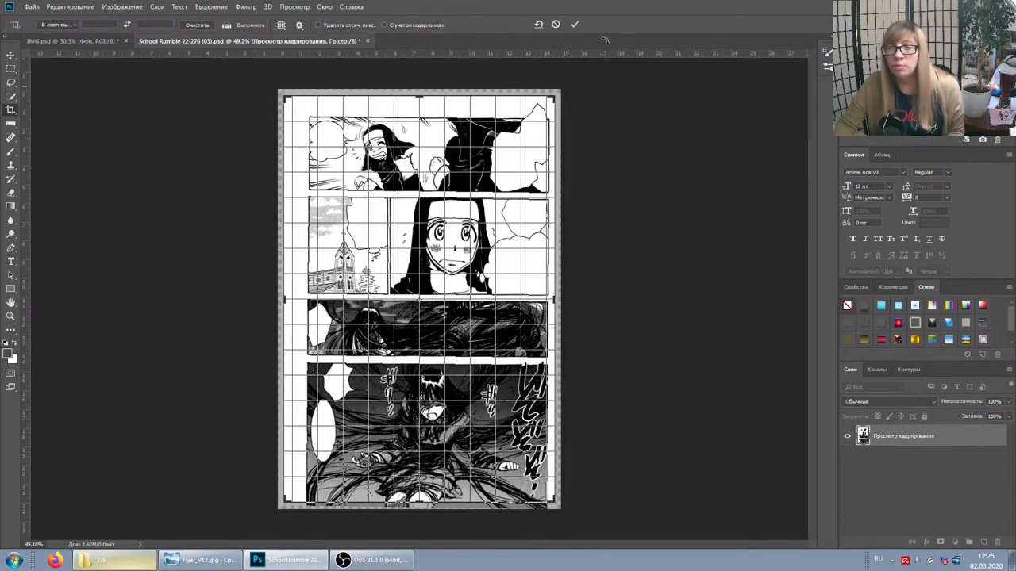
pyautogui.moveTo(604, 40); pyautogui.dragTo(593, 115)
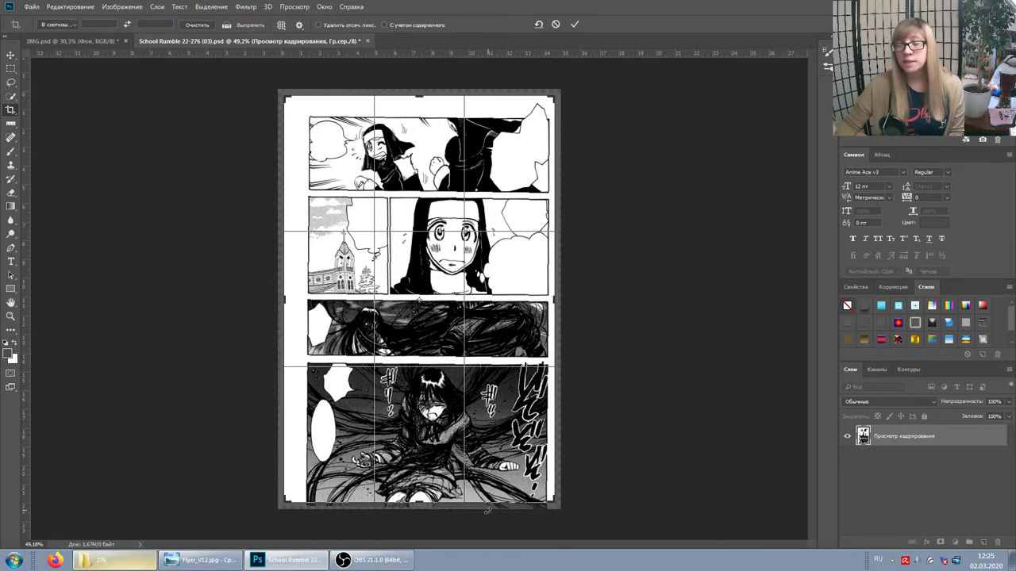
pyautogui.press('Return')
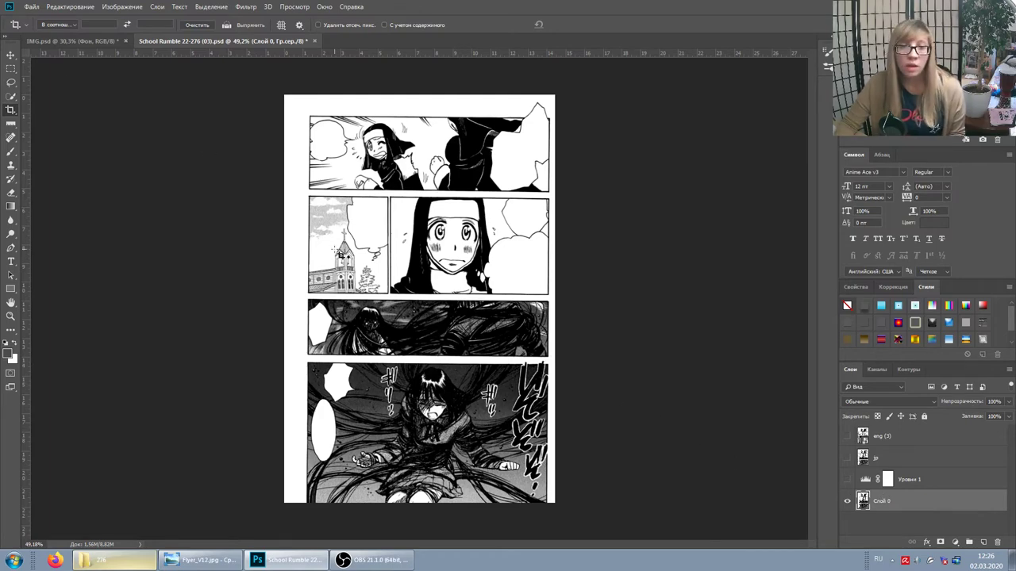
pyautogui.click(11, 55)
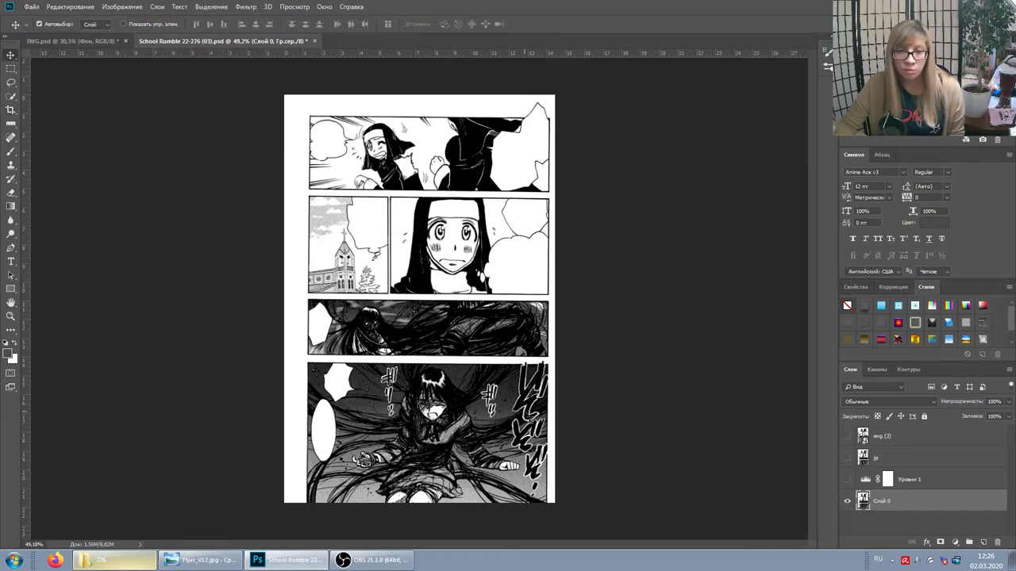
# - Shift the page layer up a few pixels and zoom in on the bottom edge to check it
pyautogui.moveTo(403, 241); pyautogui.dragTo(403, 234)
pyautogui.moveTo(516, 425); pyautogui.dragTo(516, 425)
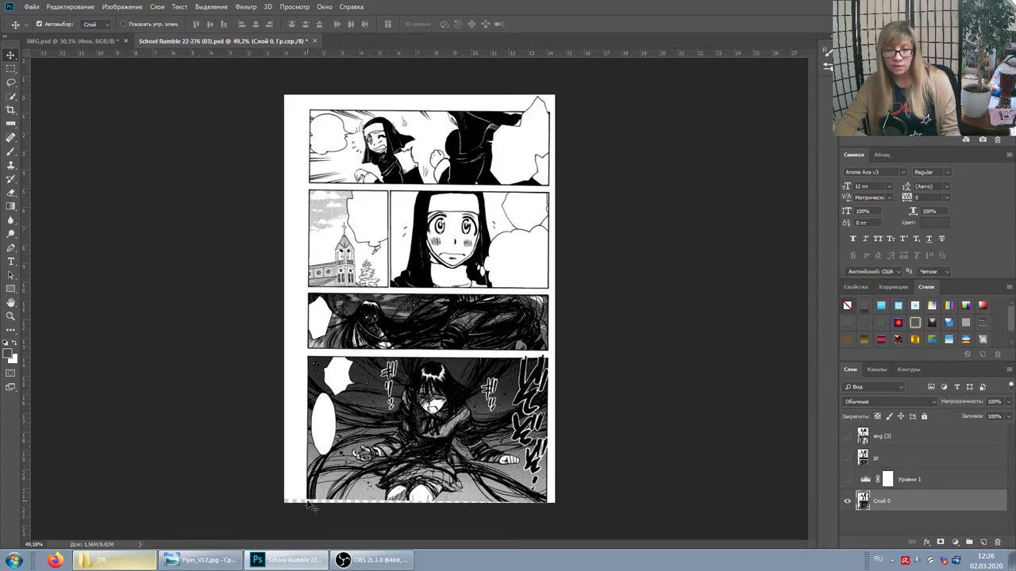
pyautogui.scroll(1, 311, 508)
pyautogui.scroll(2, 312, 492)
pyautogui.scroll(1, 315, 468)
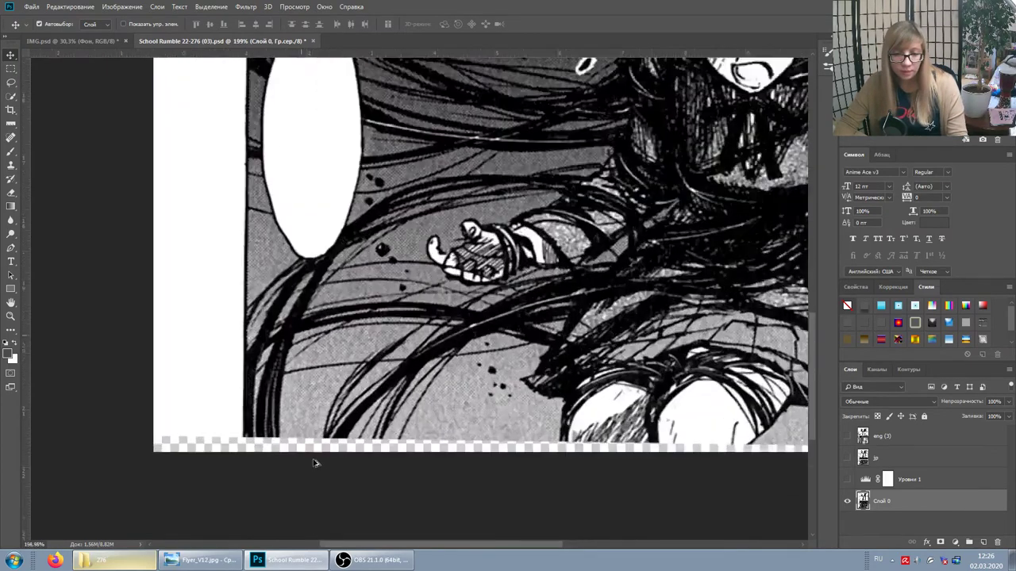
pyautogui.scroll(1, 309, 459)
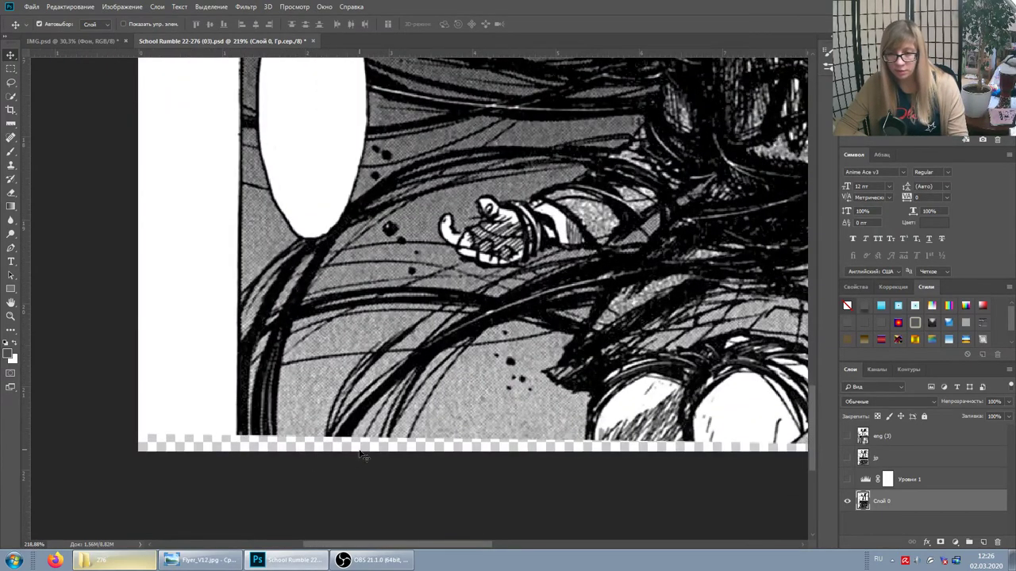
pyautogui.scroll(-1, 372, 445)
pyautogui.scroll(-1, 556, 333)
pyautogui.scroll(-1, 742, 226)
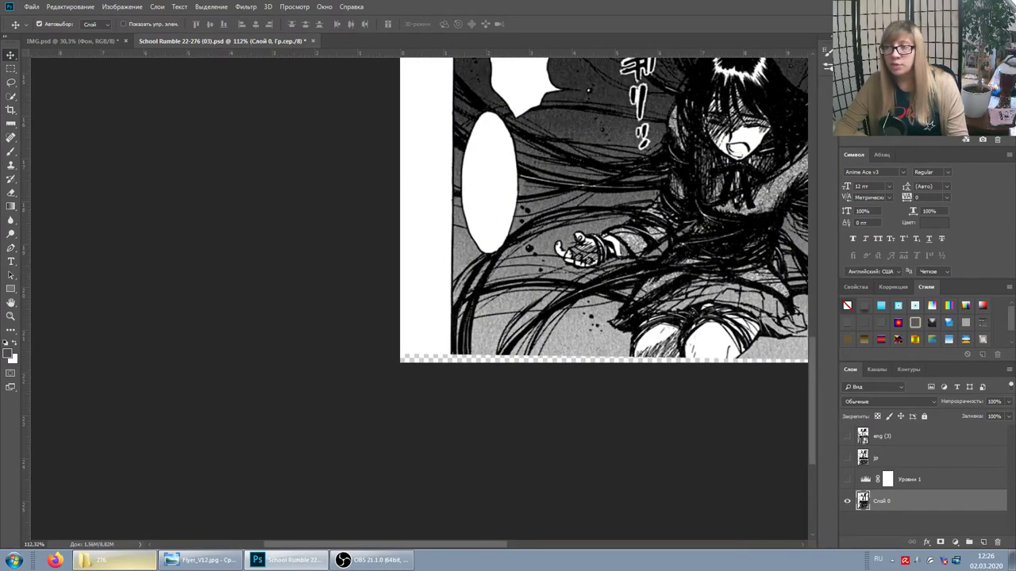
pyautogui.scroll(-1, 603, 206)
pyautogui.scroll(-1, 603, 207)
pyautogui.scroll(-1, 603, 206)
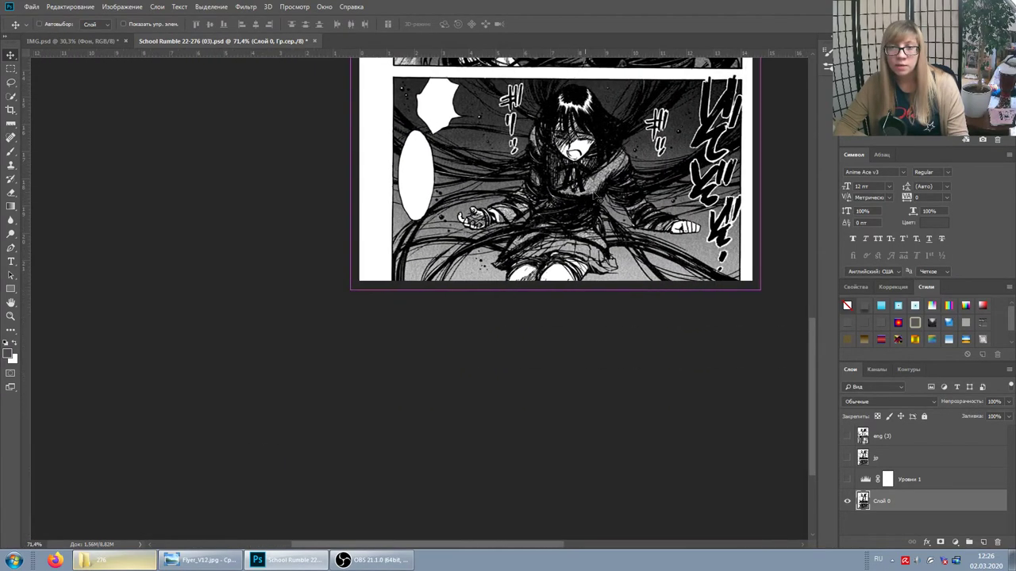
pyautogui.click(10, 109)
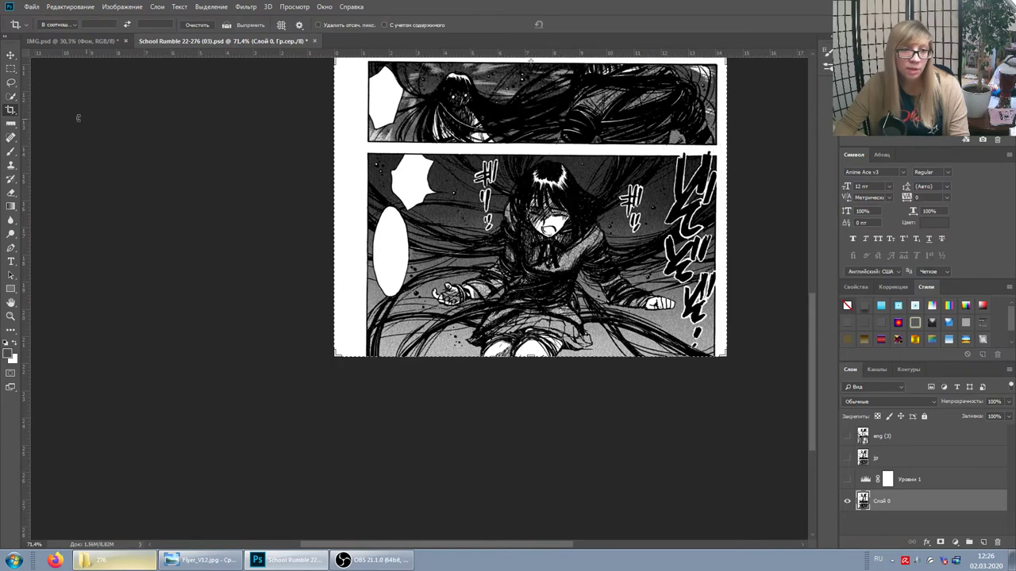
# - Set the crop just beyond the page edges with Content-Aware ticked, and commit it
pyautogui.scroll(2, 304, 283)
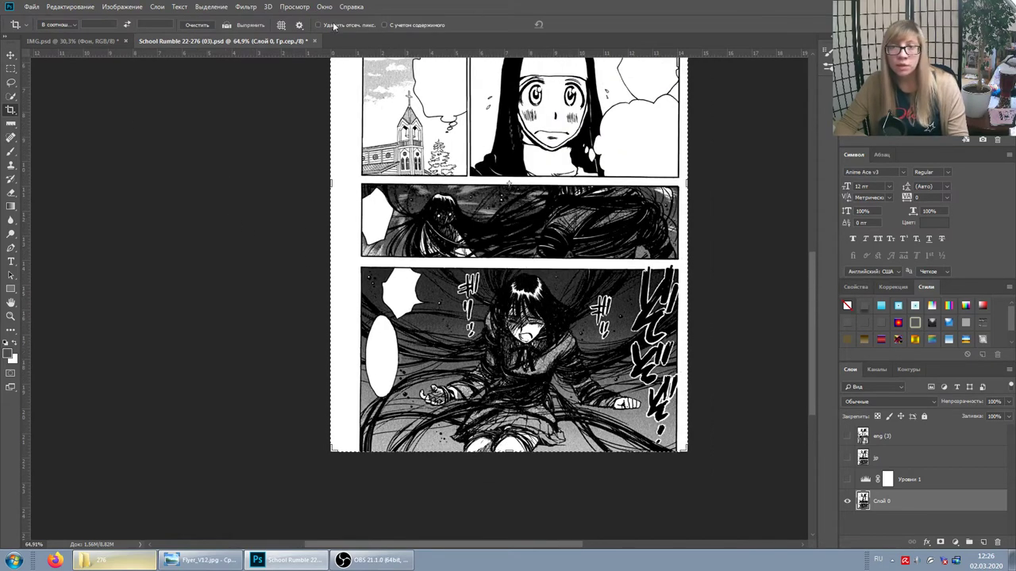
pyautogui.scroll(-1, 353, 36)
pyautogui.hscroll(2, 376, 63)
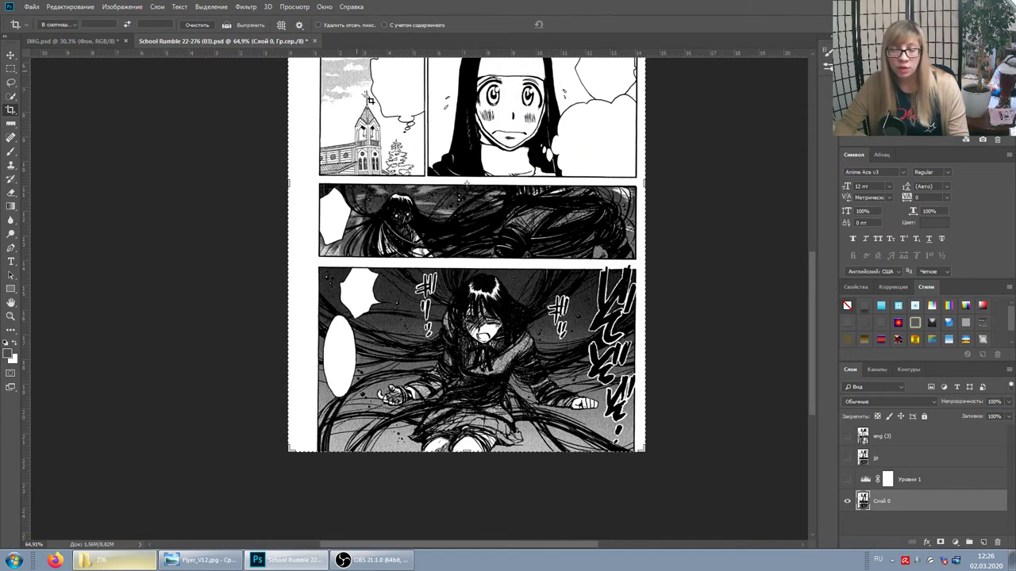
pyautogui.click(399, 27)
pyautogui.moveTo(467, 452); pyautogui.dragTo(469, 464)
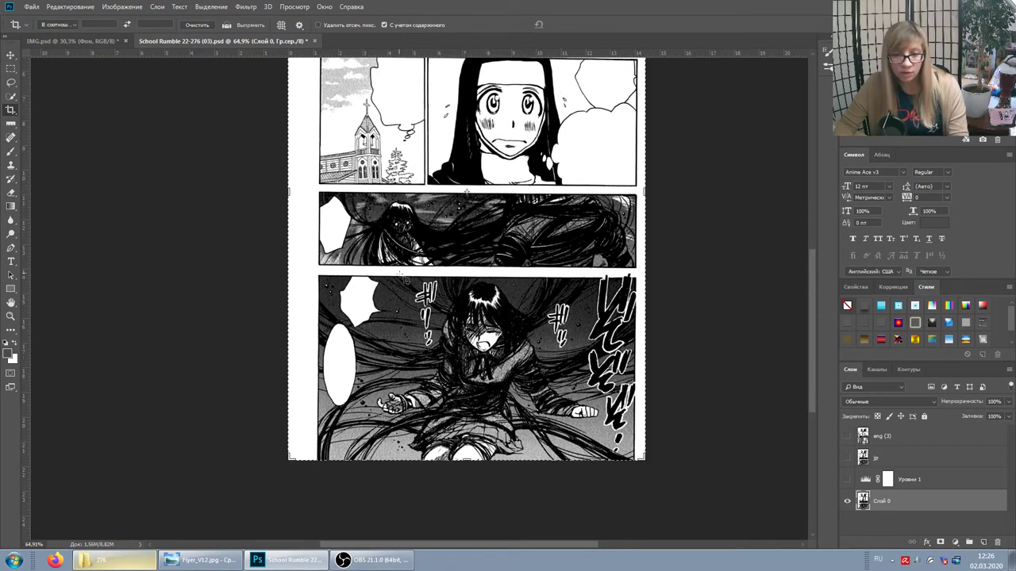
pyautogui.scroll(-2, 452, 240)
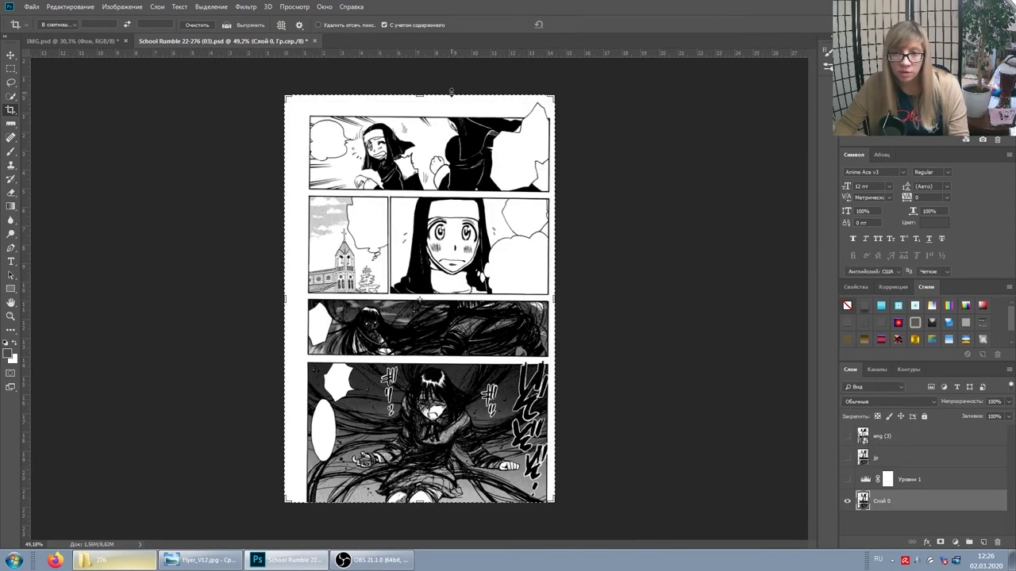
pyautogui.moveTo(421, 94); pyautogui.dragTo(419, 86)
pyautogui.moveTo(426, 505); pyautogui.dragTo(426, 502)
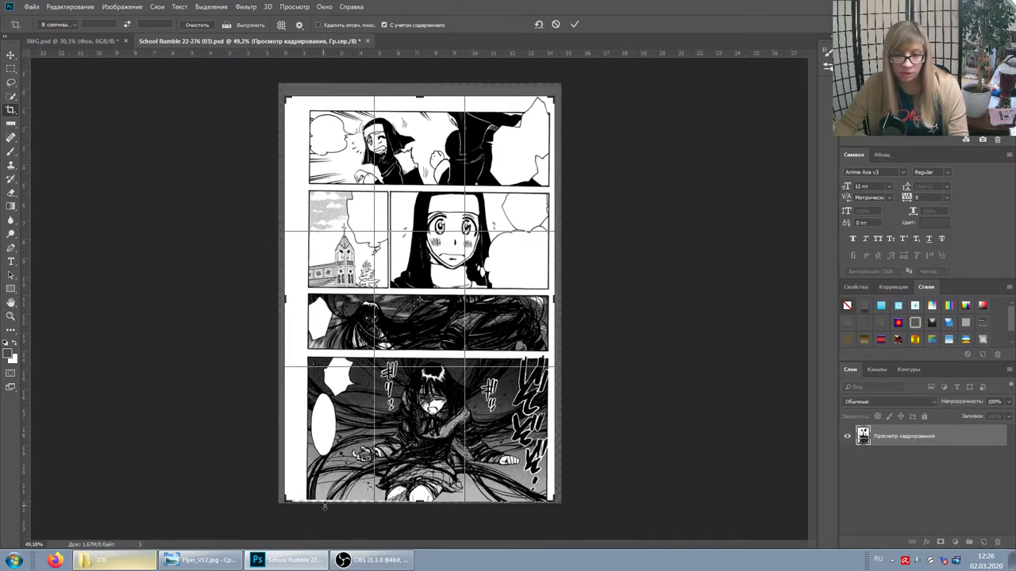
pyautogui.click(384, 25)
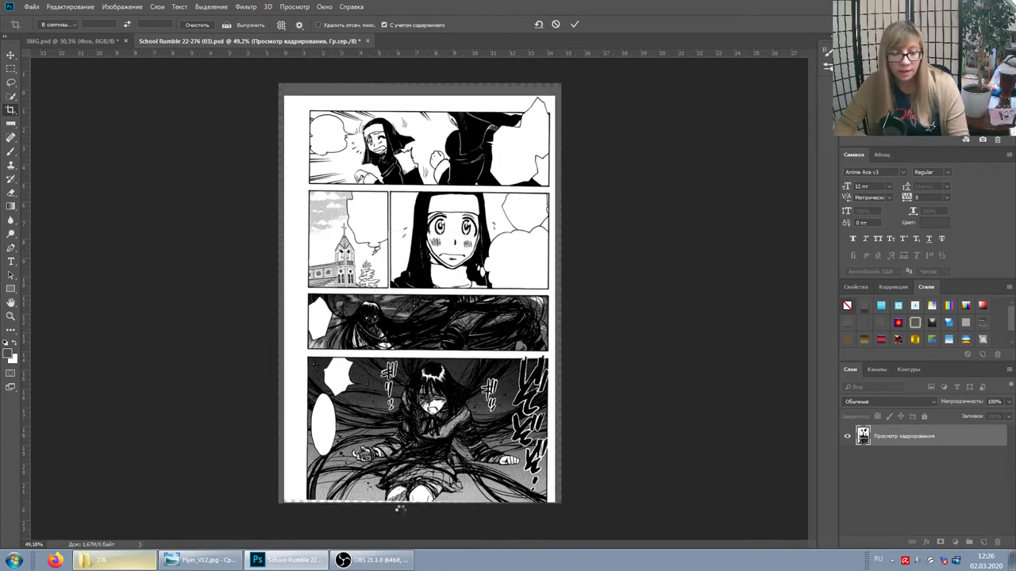
pyautogui.press('Return')
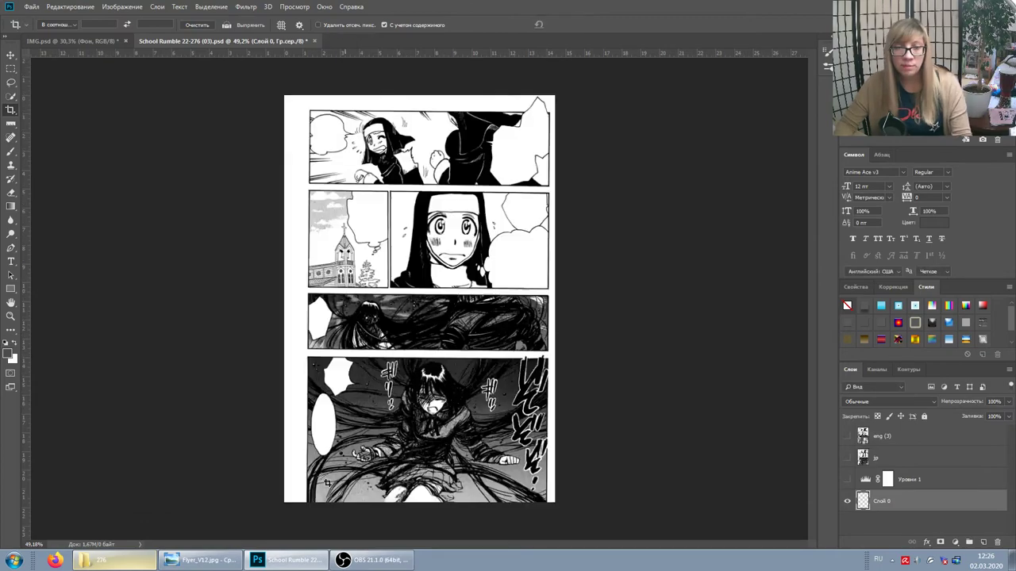
# - Zoom in to inspect the content-aware fill at the page's bottom-left corner
pyautogui.scroll(3, 332, 509)
pyautogui.scroll(2, 326, 517)
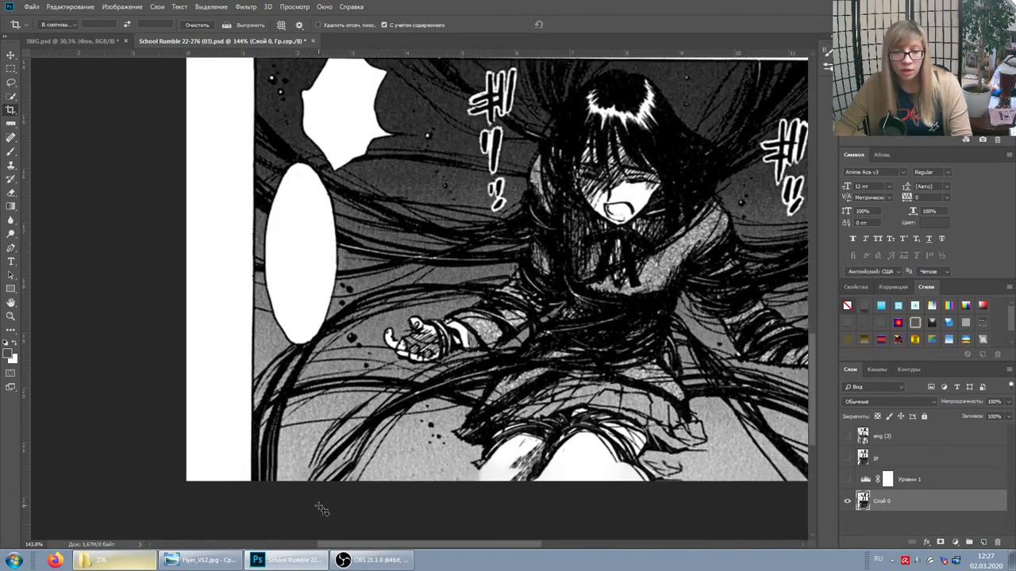
pyautogui.scroll(1, 322, 510)
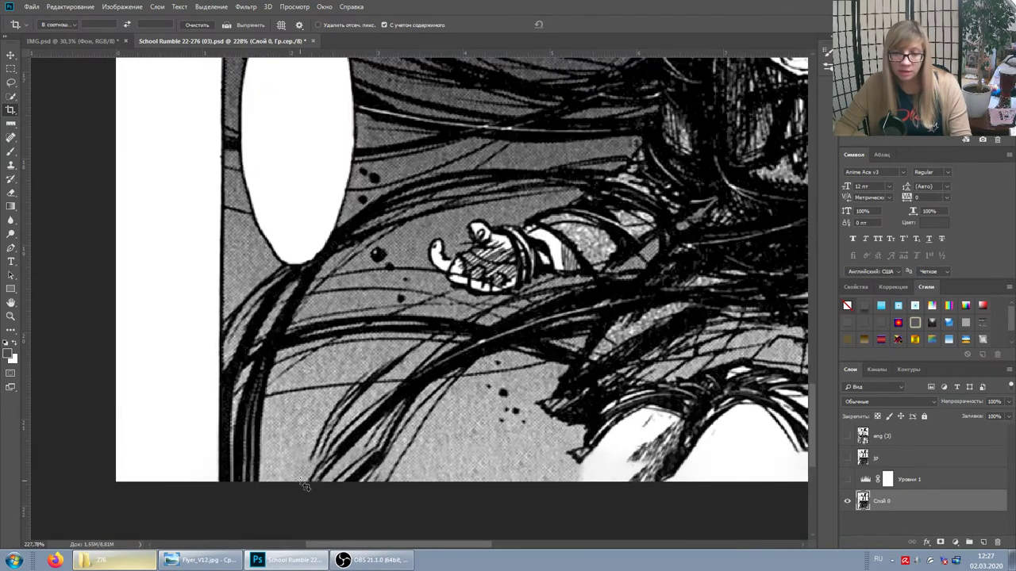
pyautogui.hscroll(1, 293, 484)
pyautogui.hscroll(2, 445, 484)
pyautogui.hscroll(2, 520, 483)
pyautogui.hscroll(1, 520, 482)
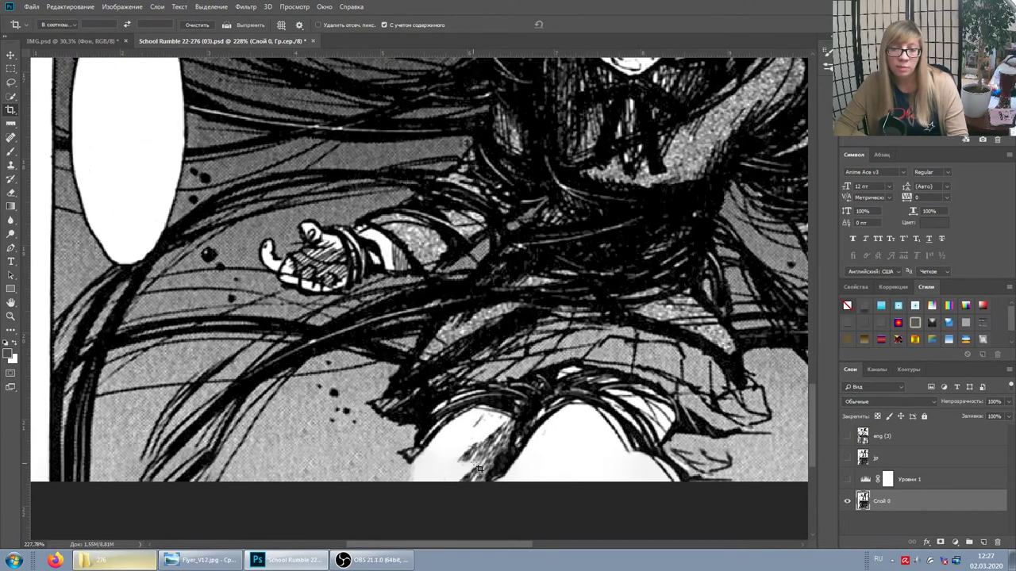
pyautogui.scroll(-3, 456, 478)
pyautogui.scroll(-2, 449, 479)
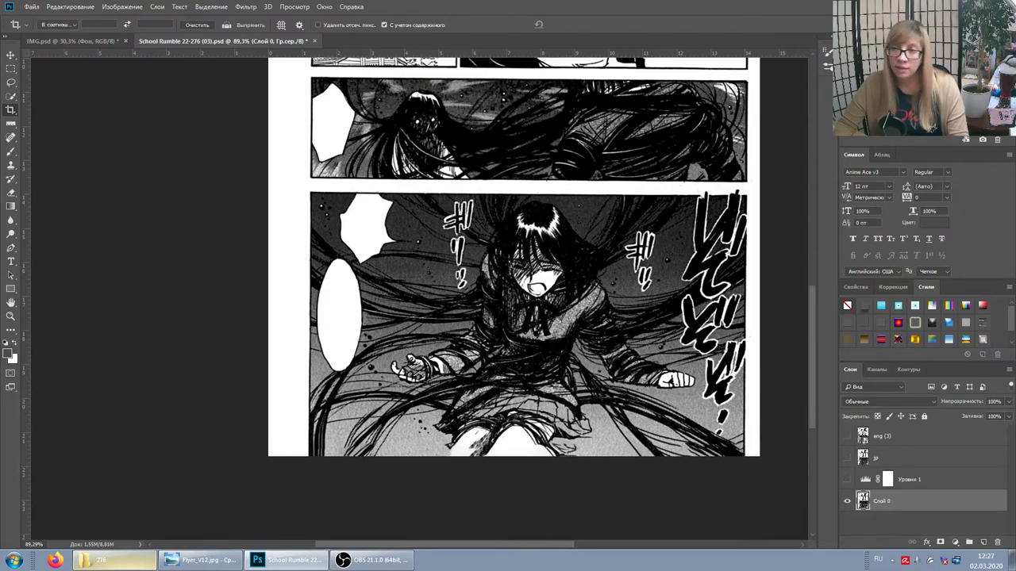
# - Zoom back out and shift the Слой 0 page layer up about 8 px
pyautogui.scroll(1, 514, 258)
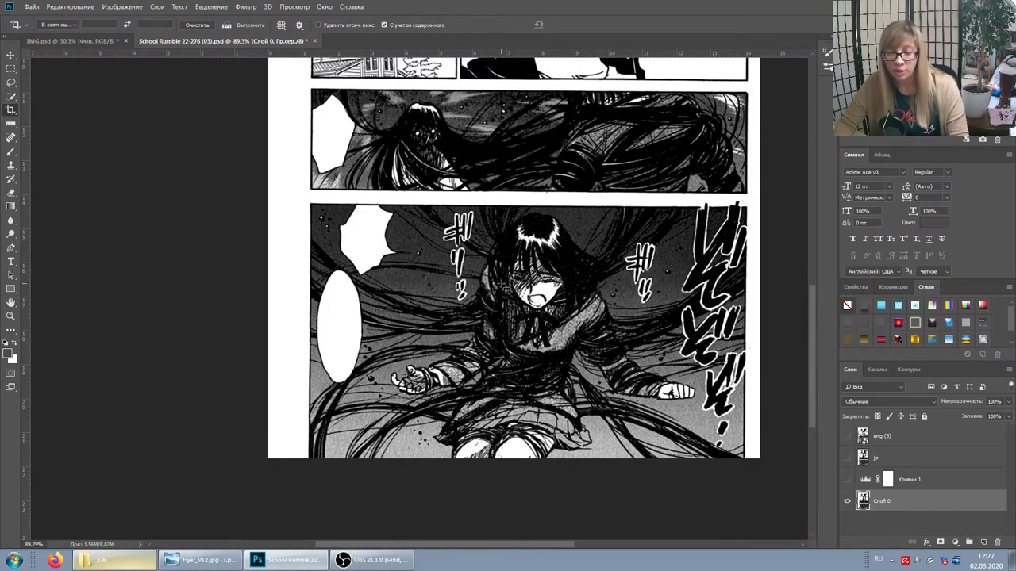
pyautogui.scroll(-1, 505, 288)
pyautogui.scroll(-2, 508, 301)
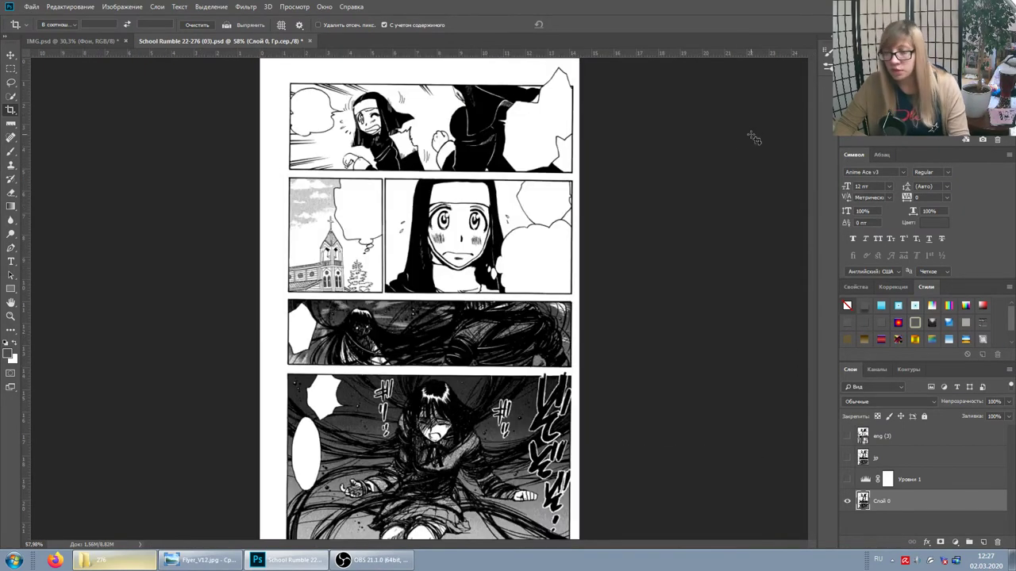
pyautogui.scroll(-1, 615, 218)
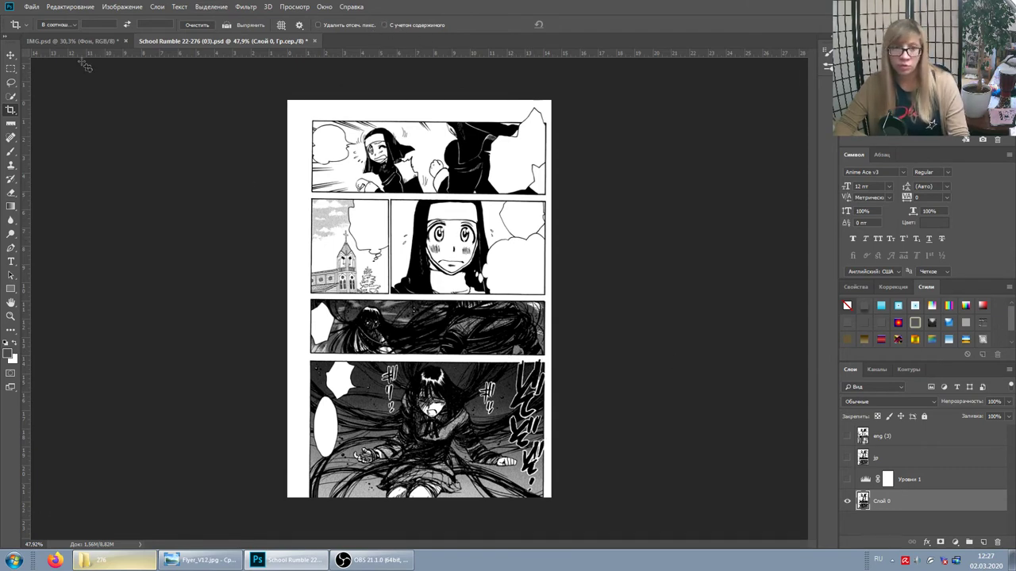
pyautogui.click(11, 56)
pyautogui.moveTo(410, 345); pyautogui.dragTo(443, 346)
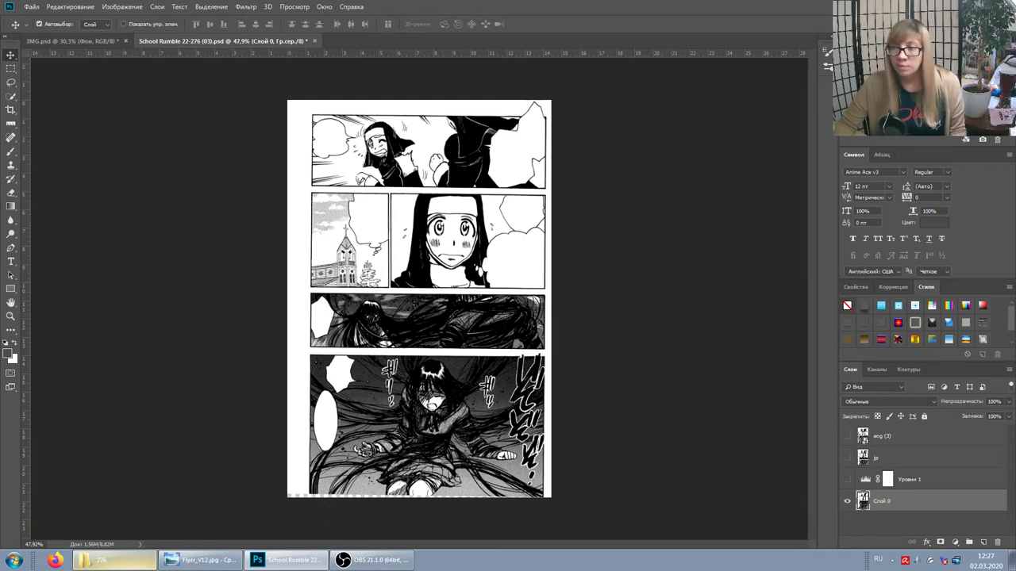
pyautogui.click(351, 561)
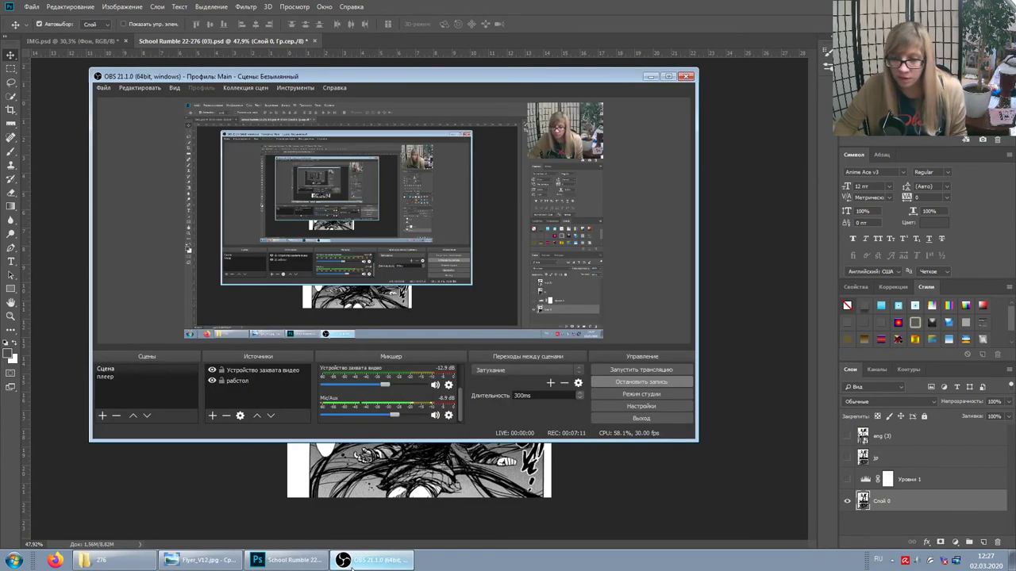
pyautogui.click(351, 561)
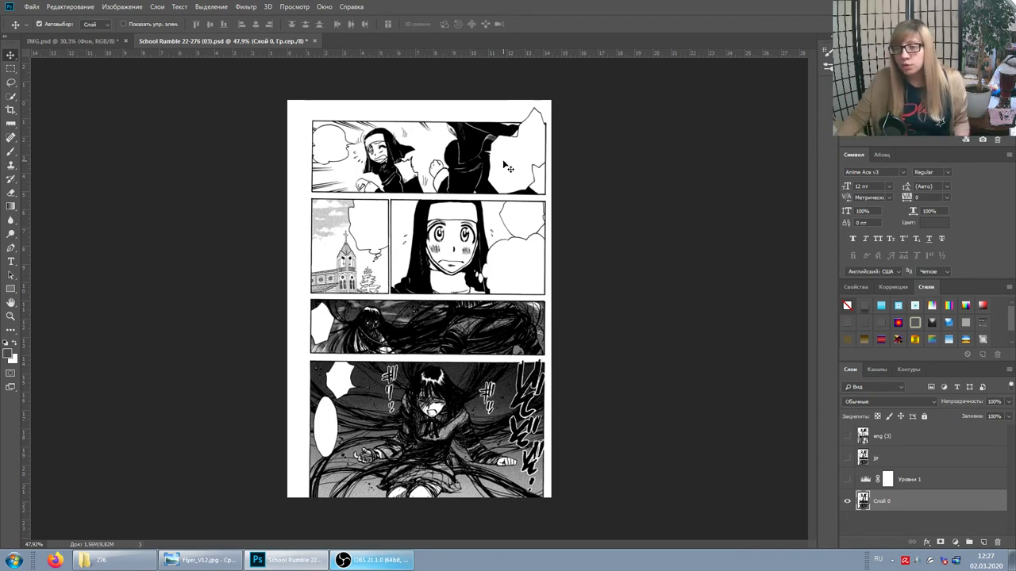
# - Start a new crop frame and rotate the manga page slightly until it sits straight
pyautogui.click(10, 109)
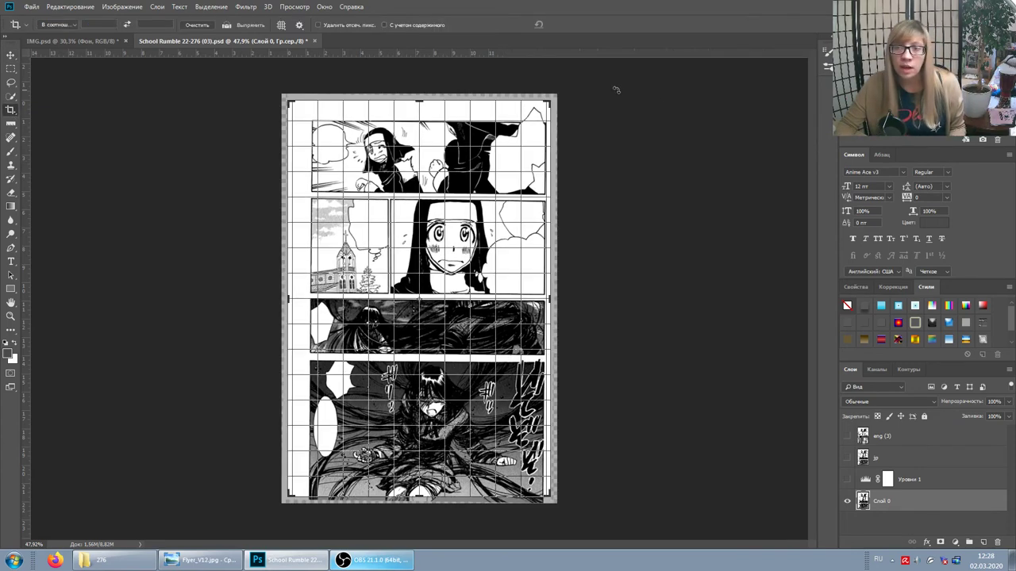
pyautogui.moveTo(615, 90); pyautogui.dragTo(612, 87)
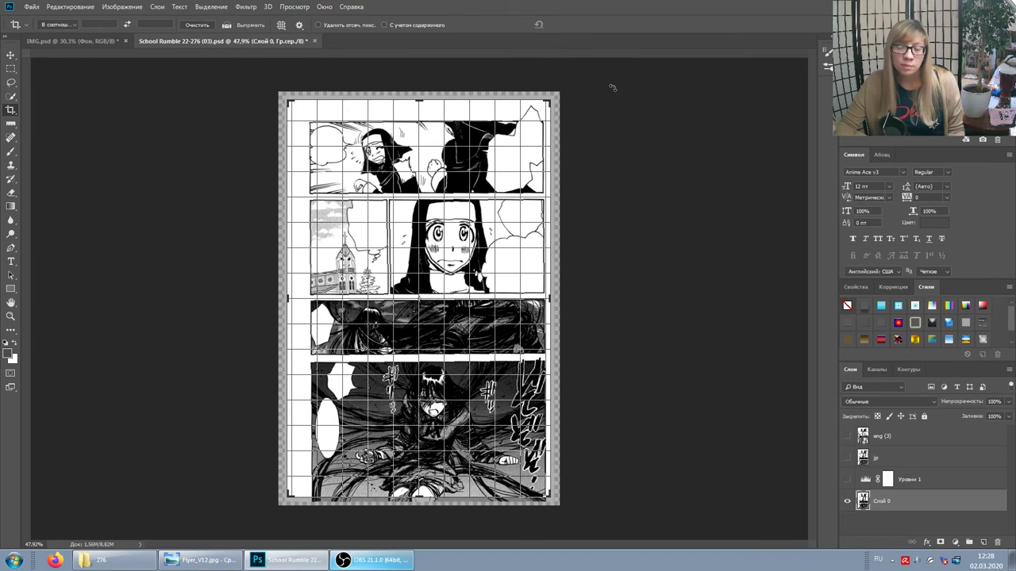
pyautogui.moveTo(612, 88); pyautogui.dragTo(613, 89)
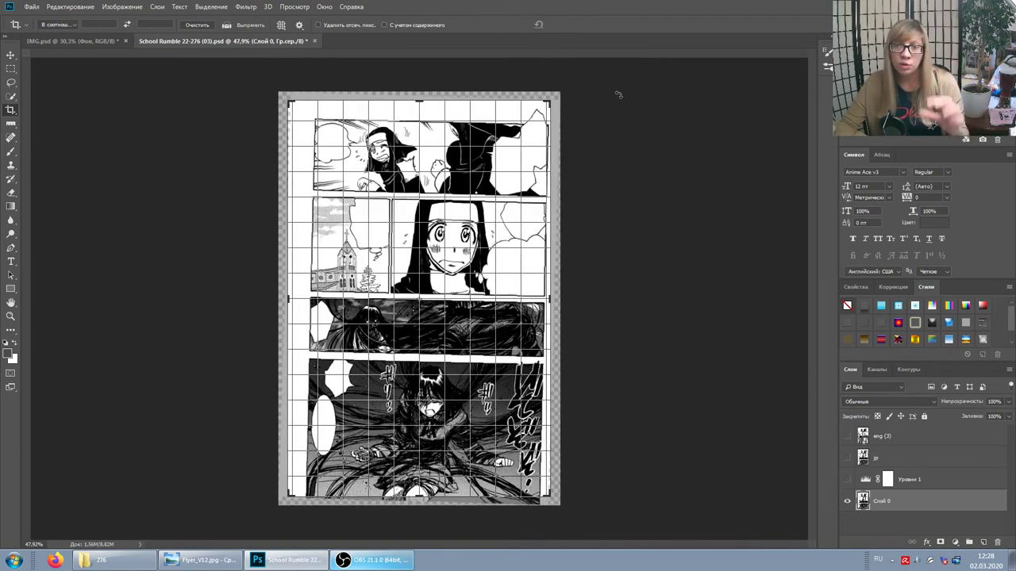
pyautogui.moveTo(487, 106); pyautogui.dragTo(439, 100)
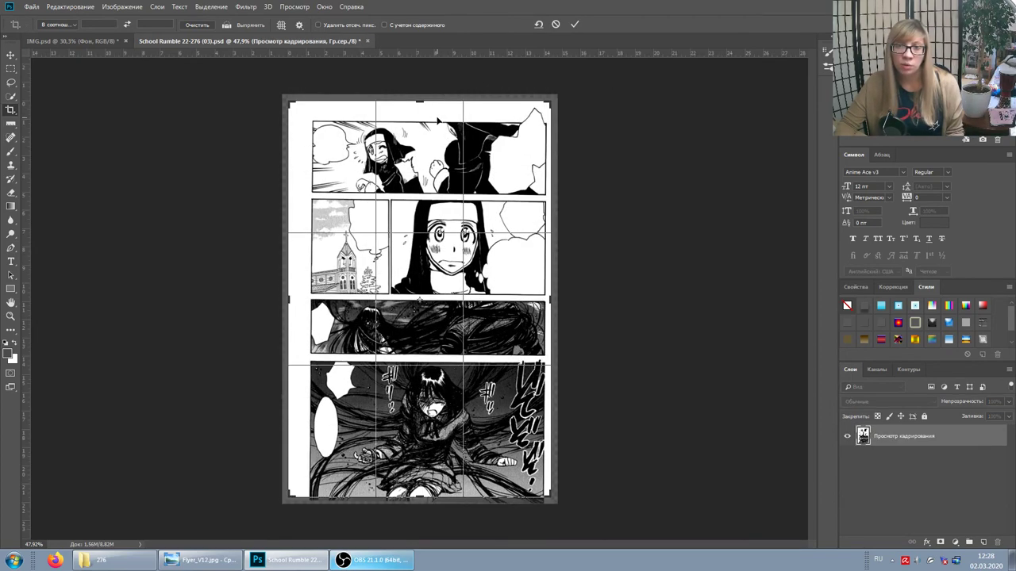
pyautogui.moveTo(582, 82); pyautogui.dragTo(579, 81)
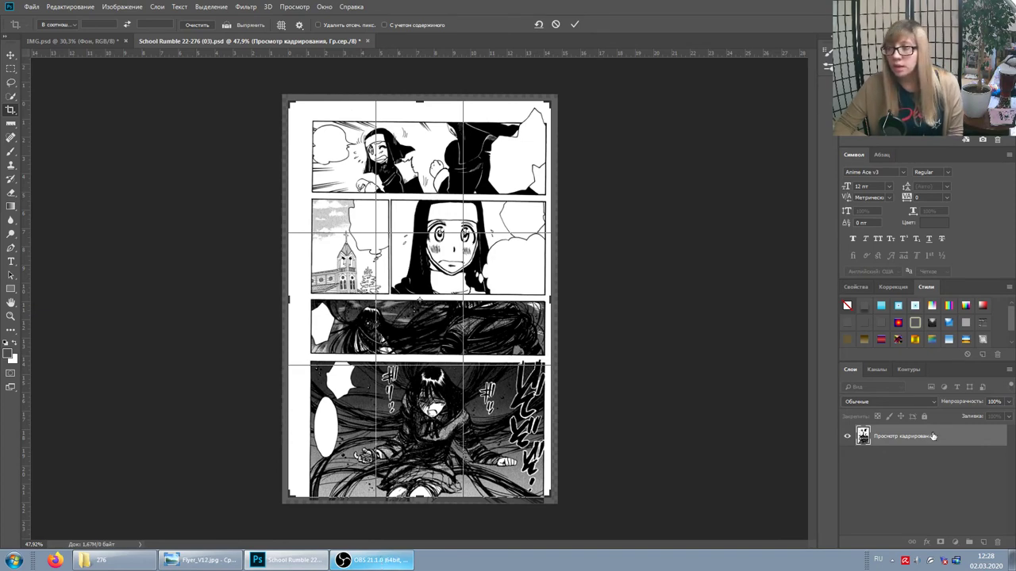
# - Cancel the 'Crop image?' prompt to keep editing, then commit the straightening crop
pyautogui.click(13, 56)
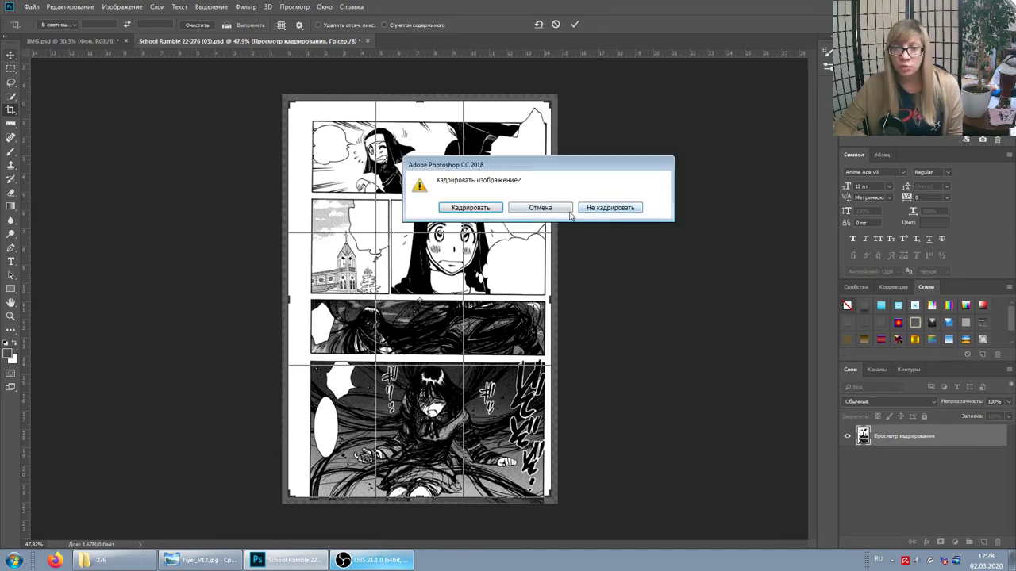
pyautogui.click(568, 211)
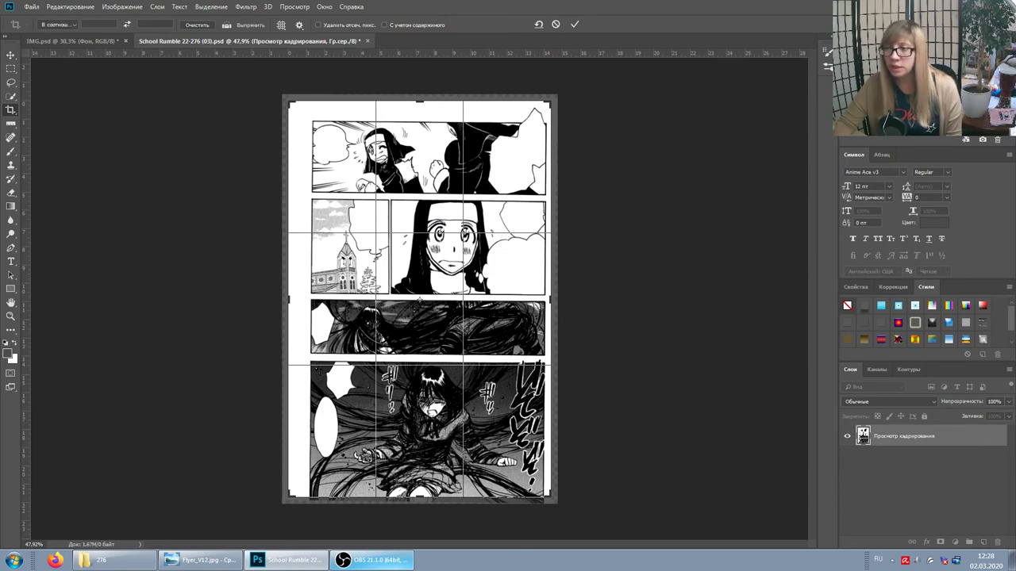
pyautogui.press('Return')
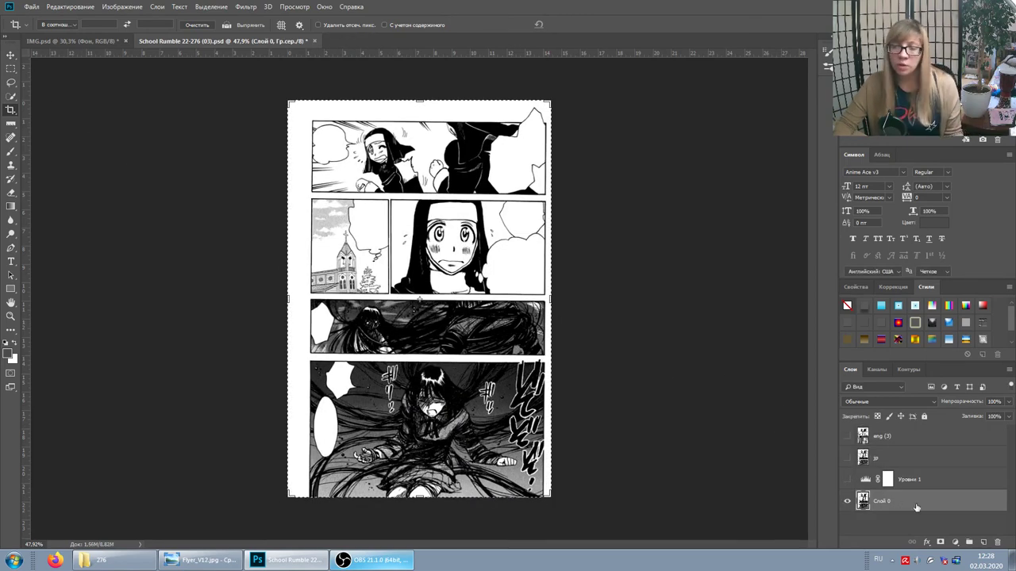
# - Turn on the Уровни 1 levels layer, the jp Japanese text and the eng (3) English text
pyautogui.click(847, 480)
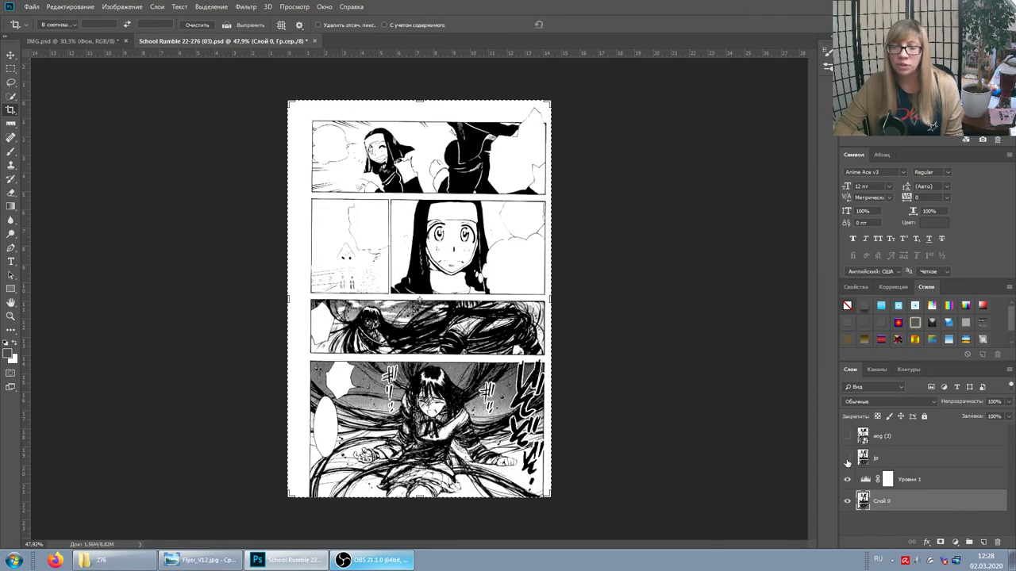
pyautogui.click(847, 458)
pyautogui.click(847, 458)
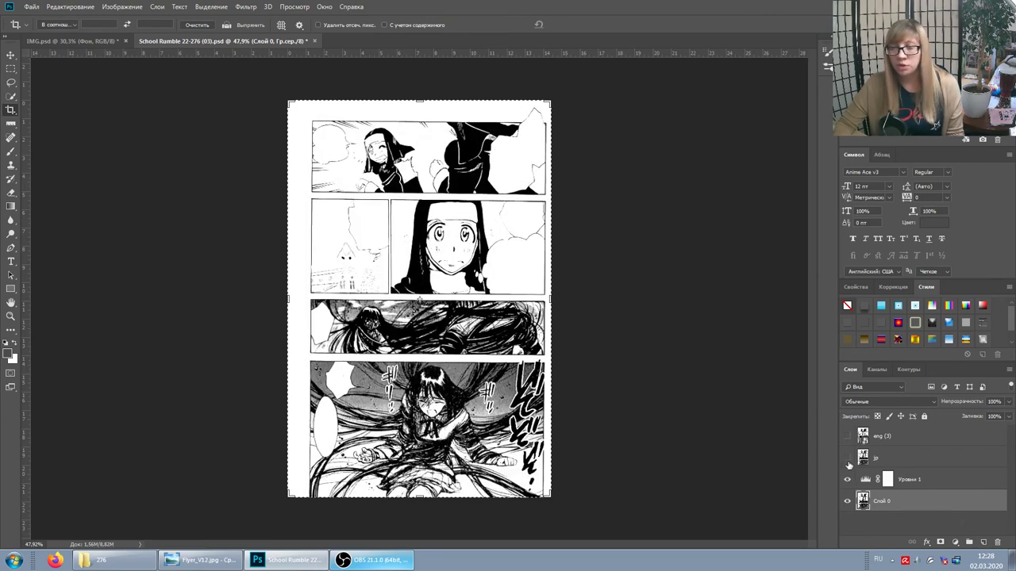
pyautogui.click(846, 458)
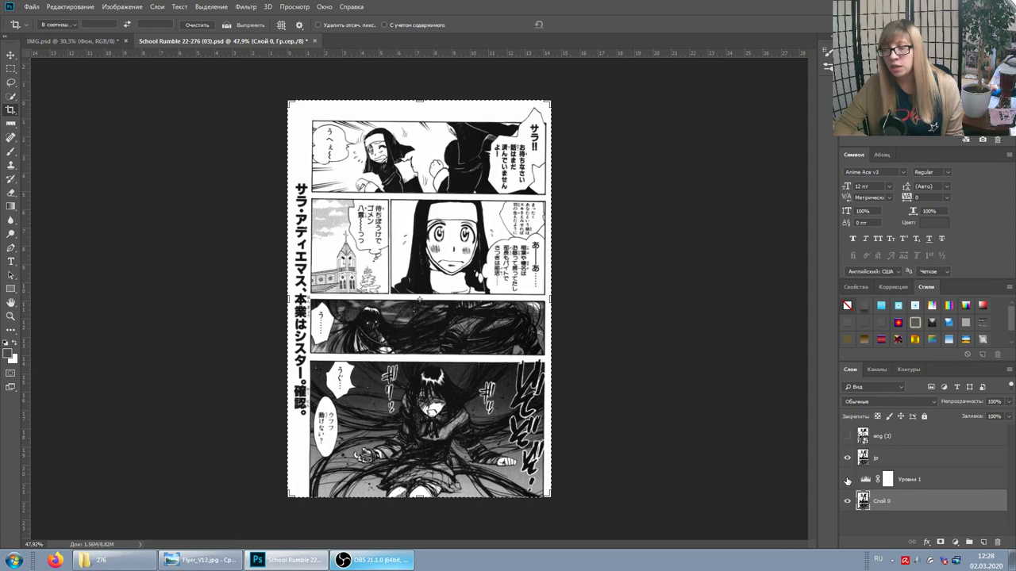
pyautogui.click(847, 437)
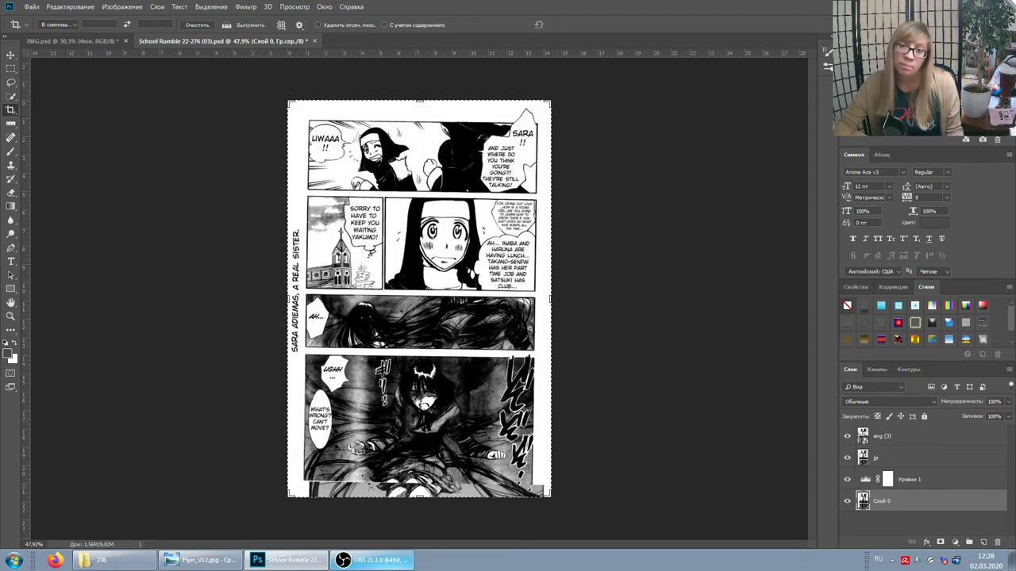
# - Compare the lettered page against the cleaned page through history, then switch to OBS
pyautogui.press('F12')
pyautogui.hotkey('ctrl', 'z')
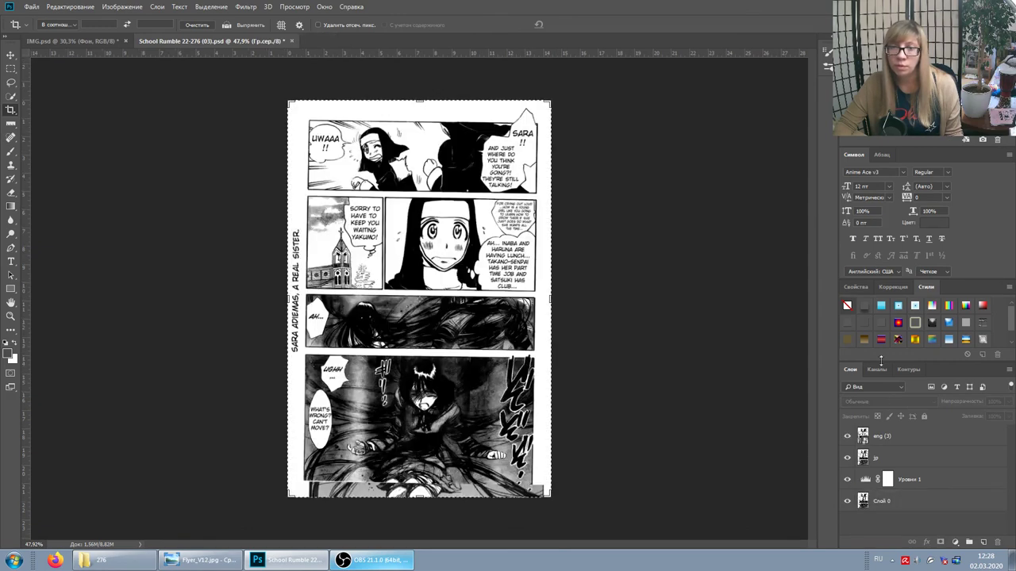
pyautogui.hotkey('ctrl', 'shift', 'z')
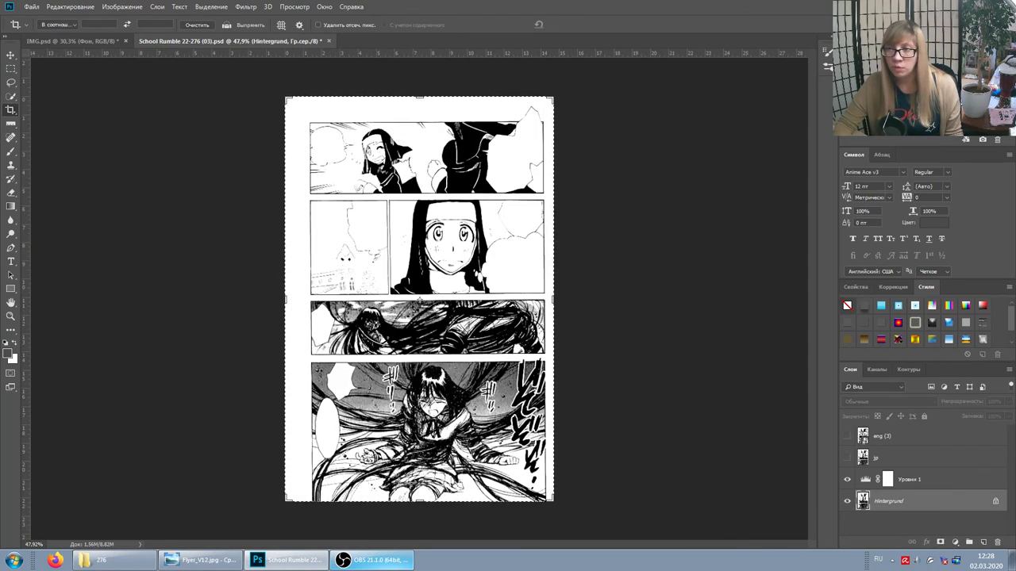
pyautogui.click(847, 435)
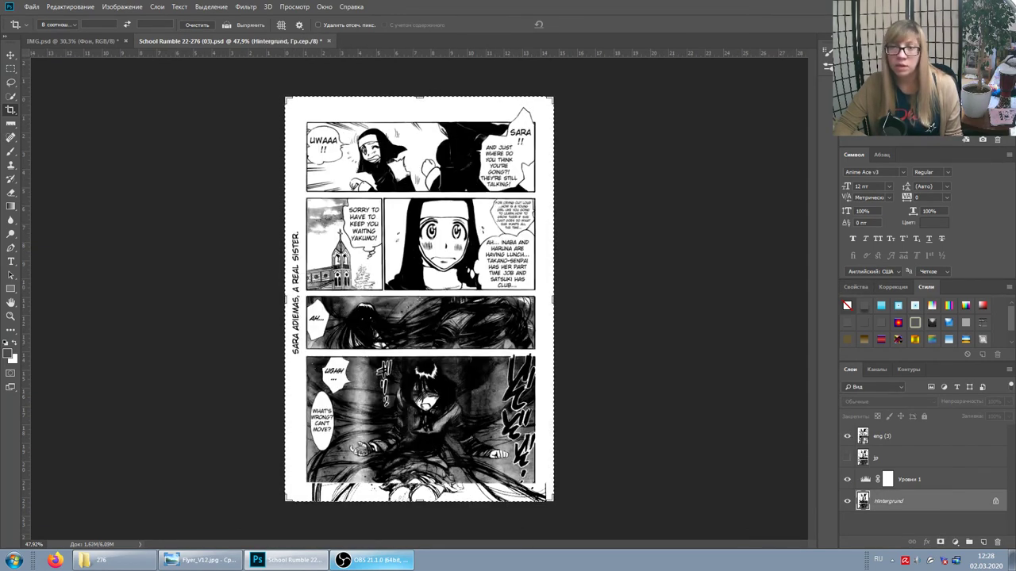
pyautogui.hotkey('ctrl', 'z')
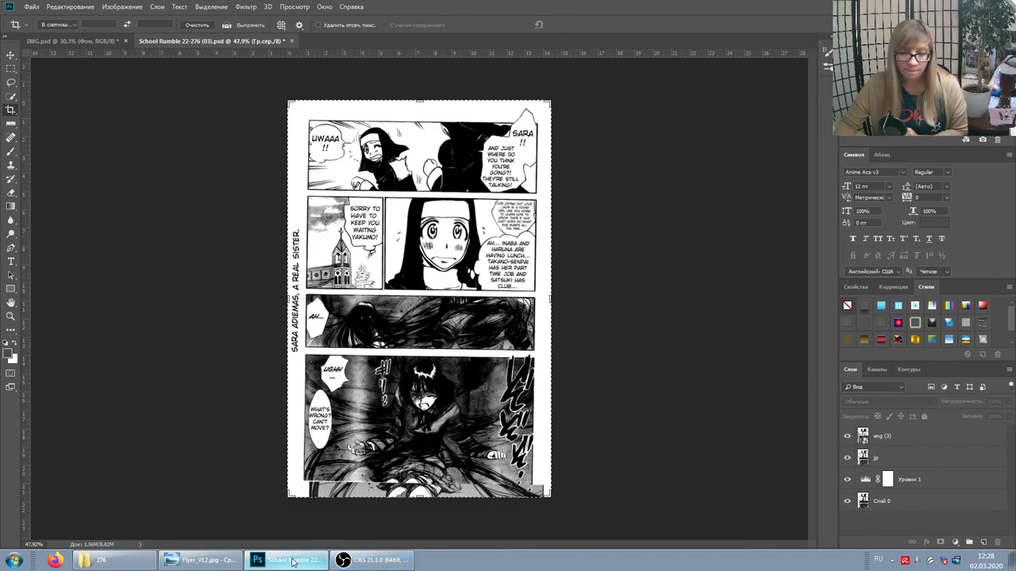
pyautogui.click(373, 560)
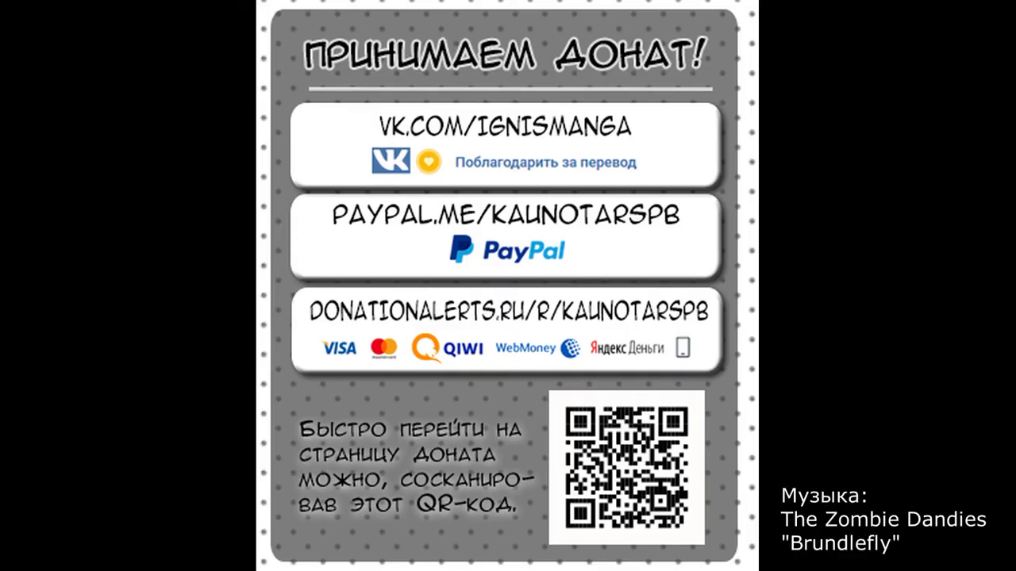